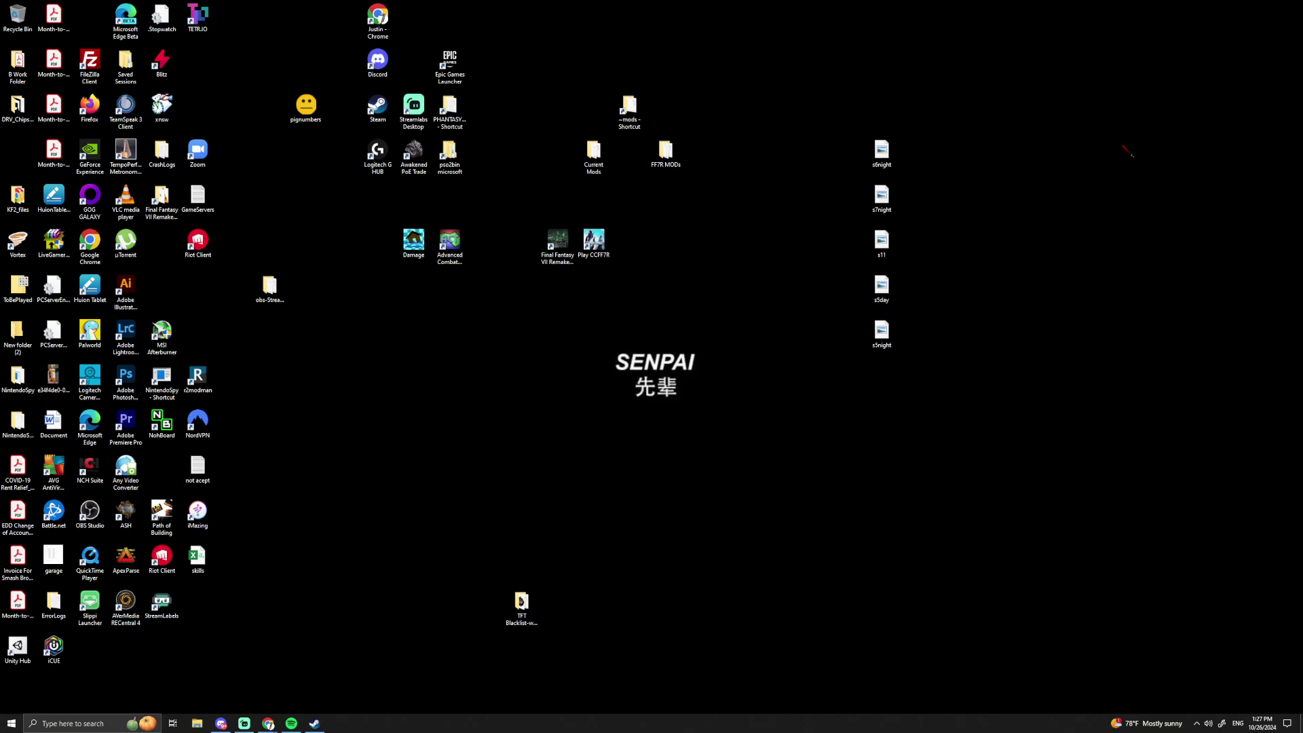
- Open Steam's controller properties for Phantasy Star Online 2 New Genesis and review the Steam Input override options
right_click(370, 114)
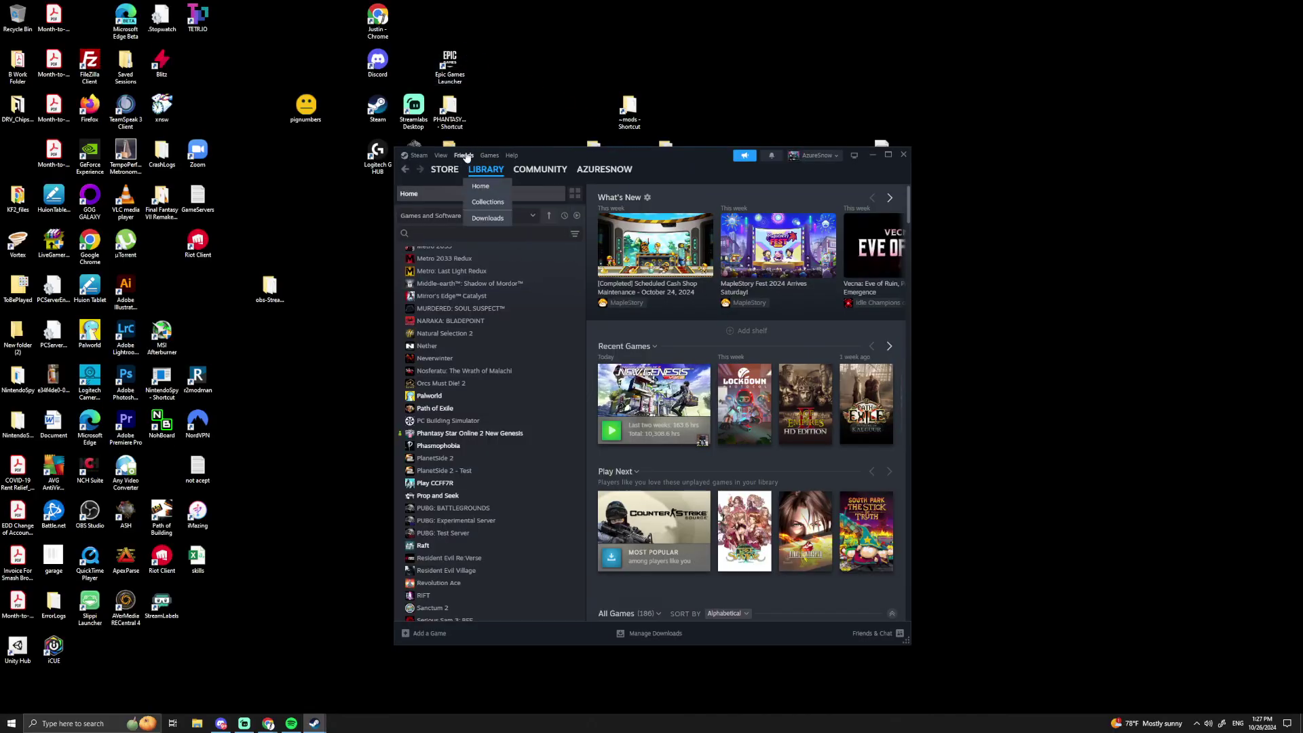
click(478, 437)
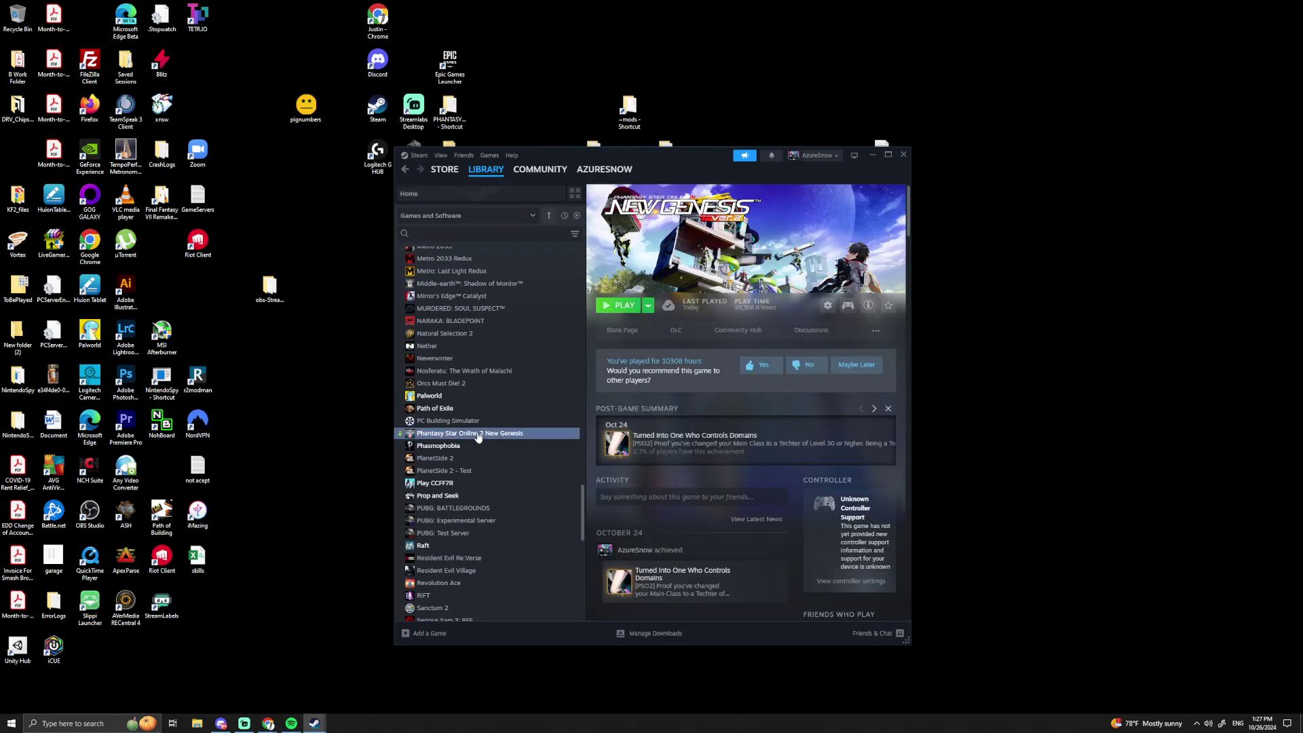
right_click(478, 436)
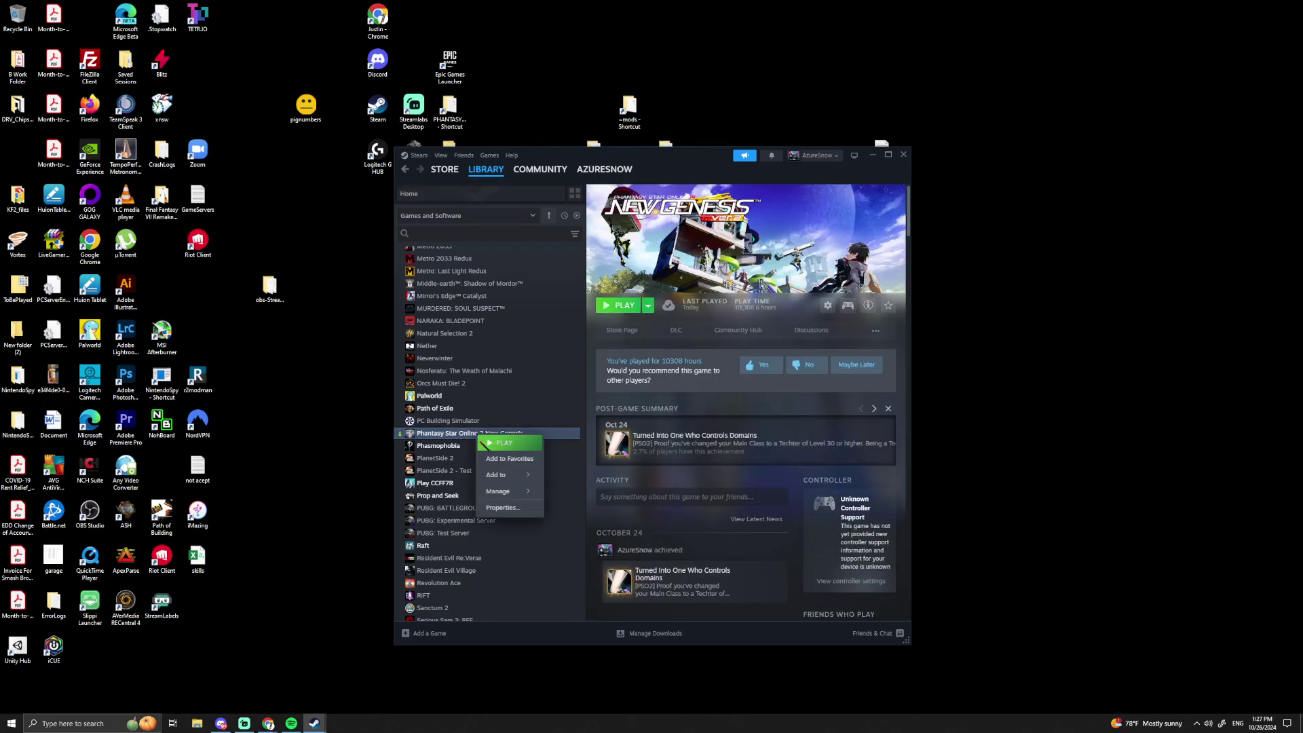
click(513, 513)
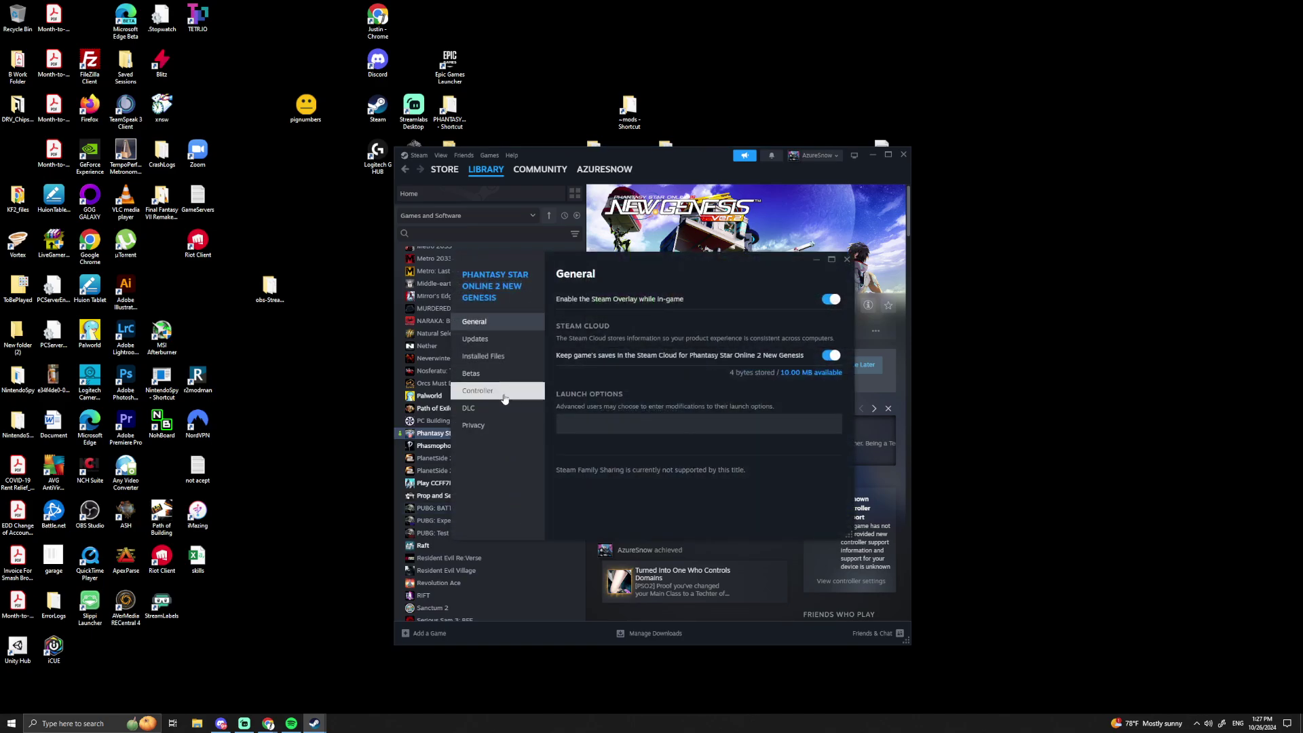
click(505, 392)
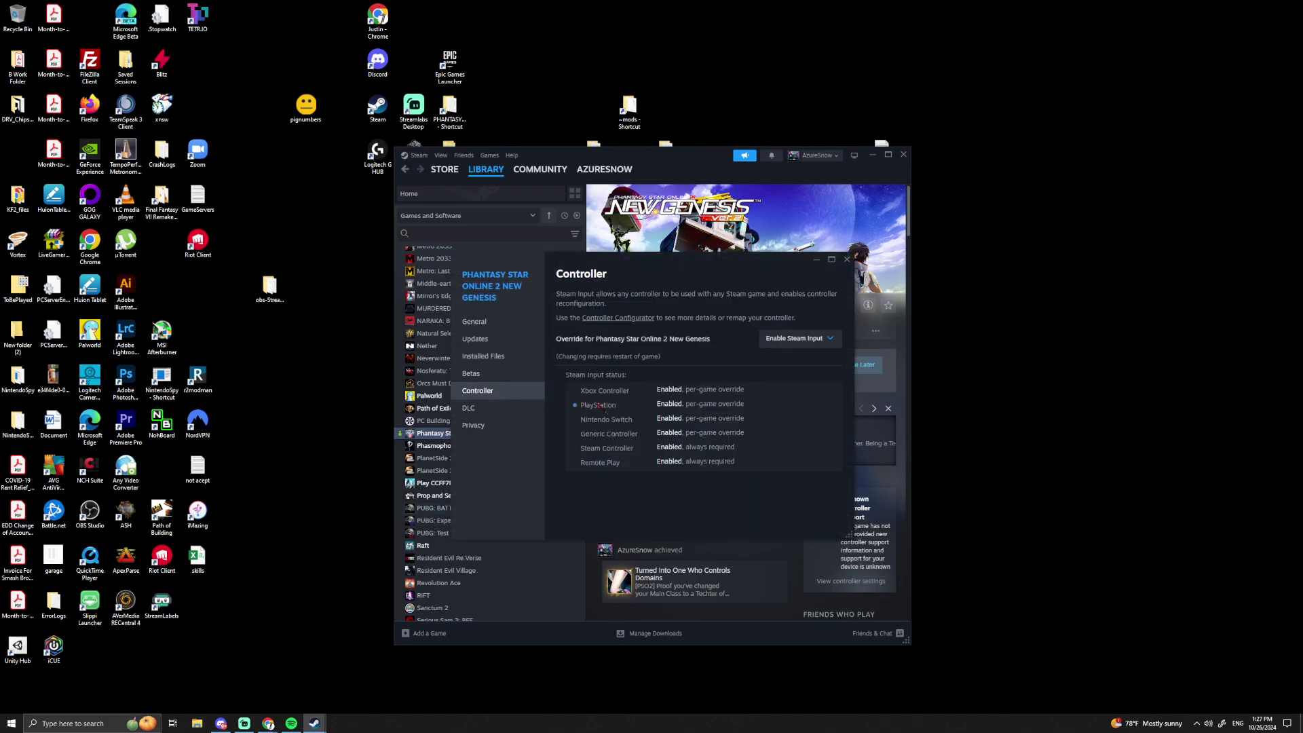
click(831, 341)
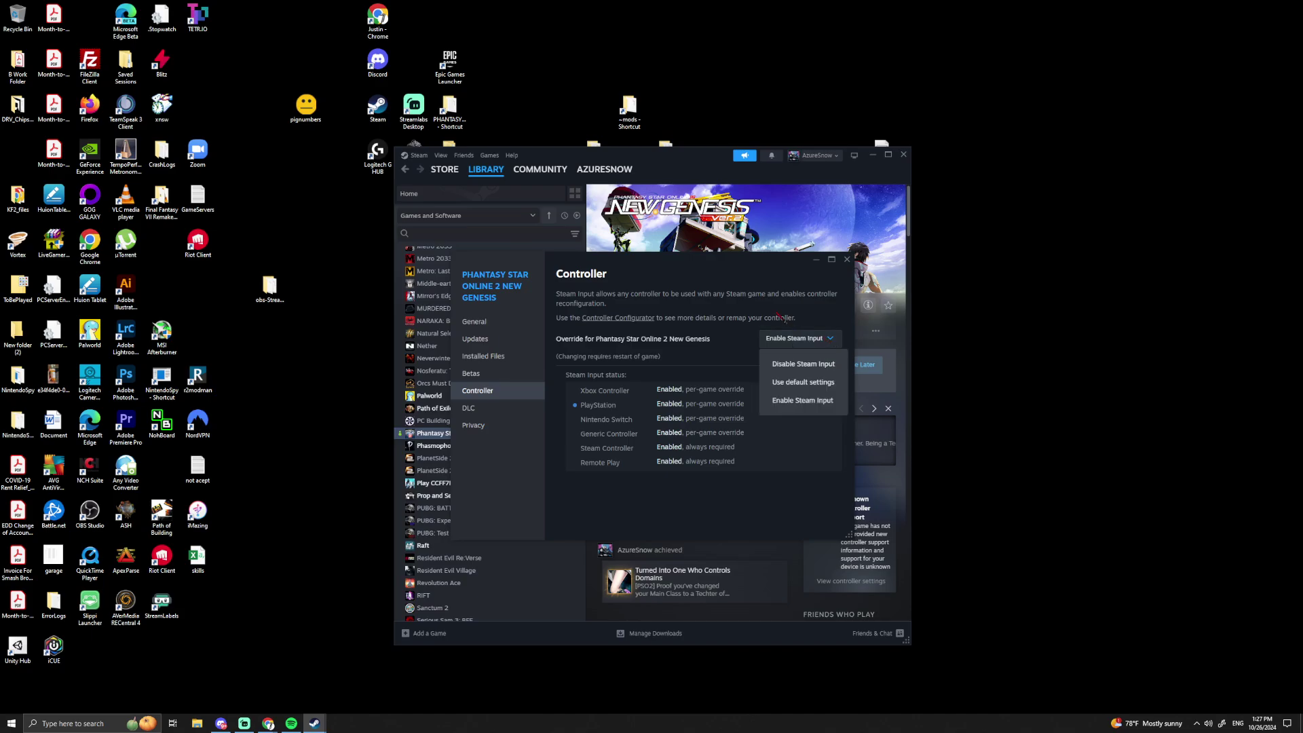
click(809, 318)
click(847, 259)
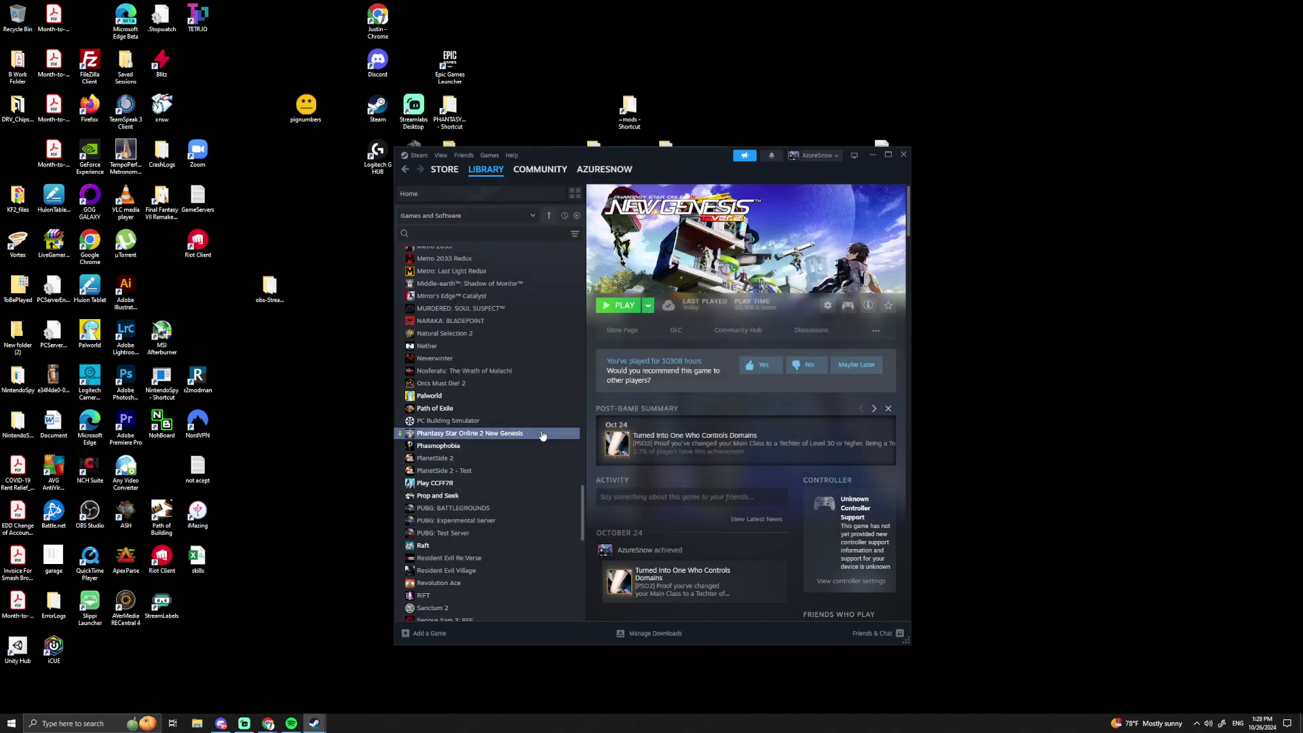
- Open the controller layout settings for Phantasy Star Online 2 New Genesis and look through the current layout's button bindings
right_click(541, 433)
mouse_move(589, 494)
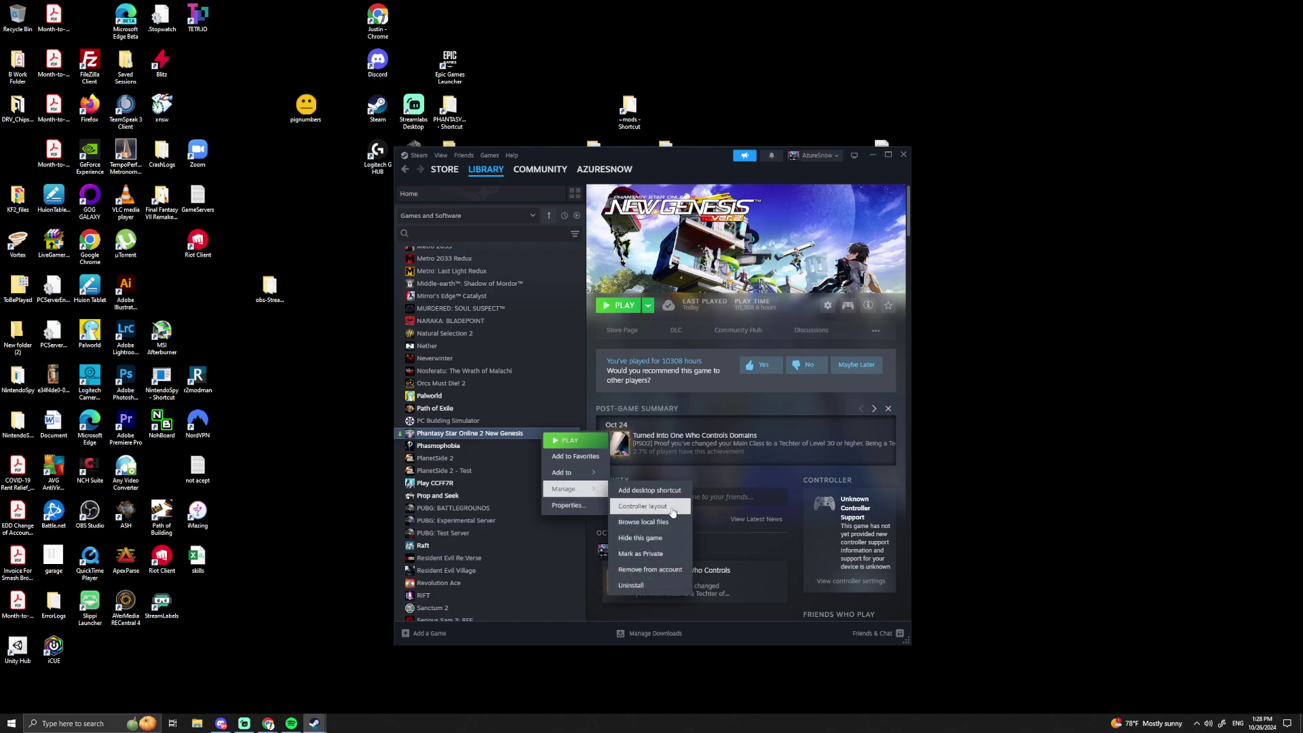
click(645, 508)
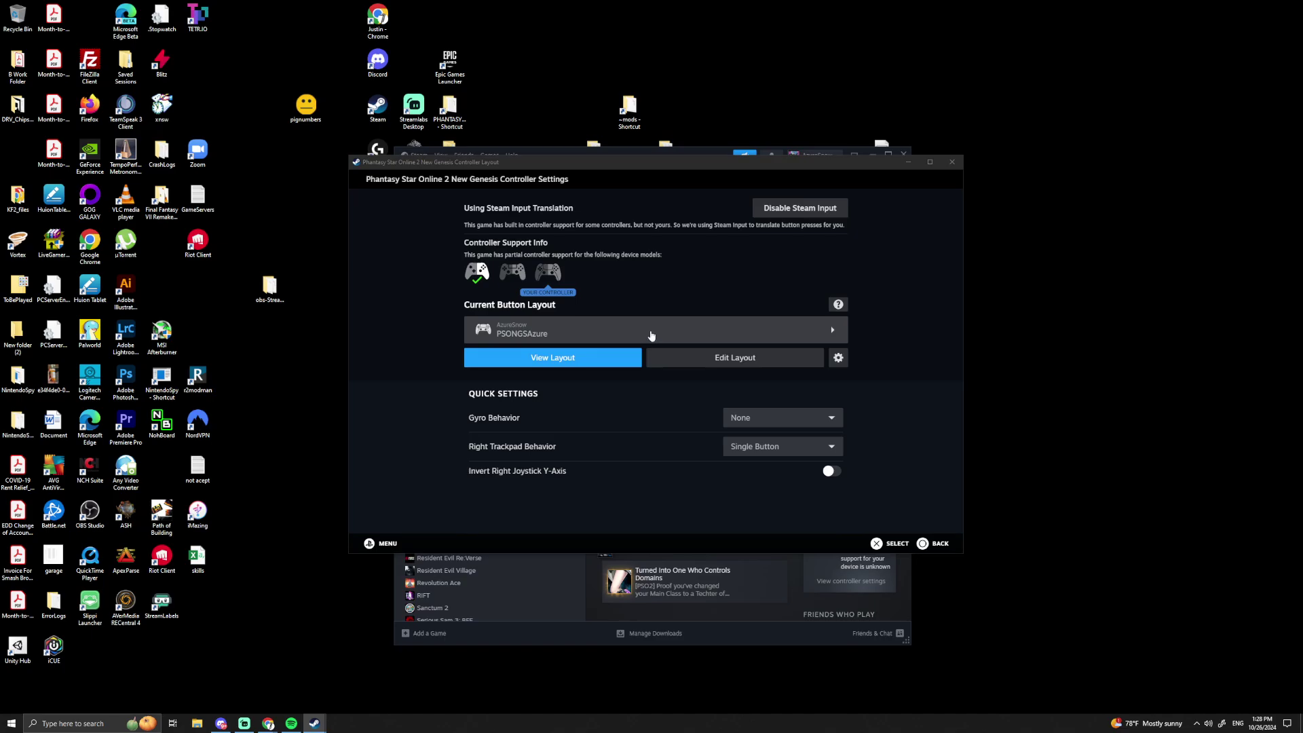
click(692, 361)
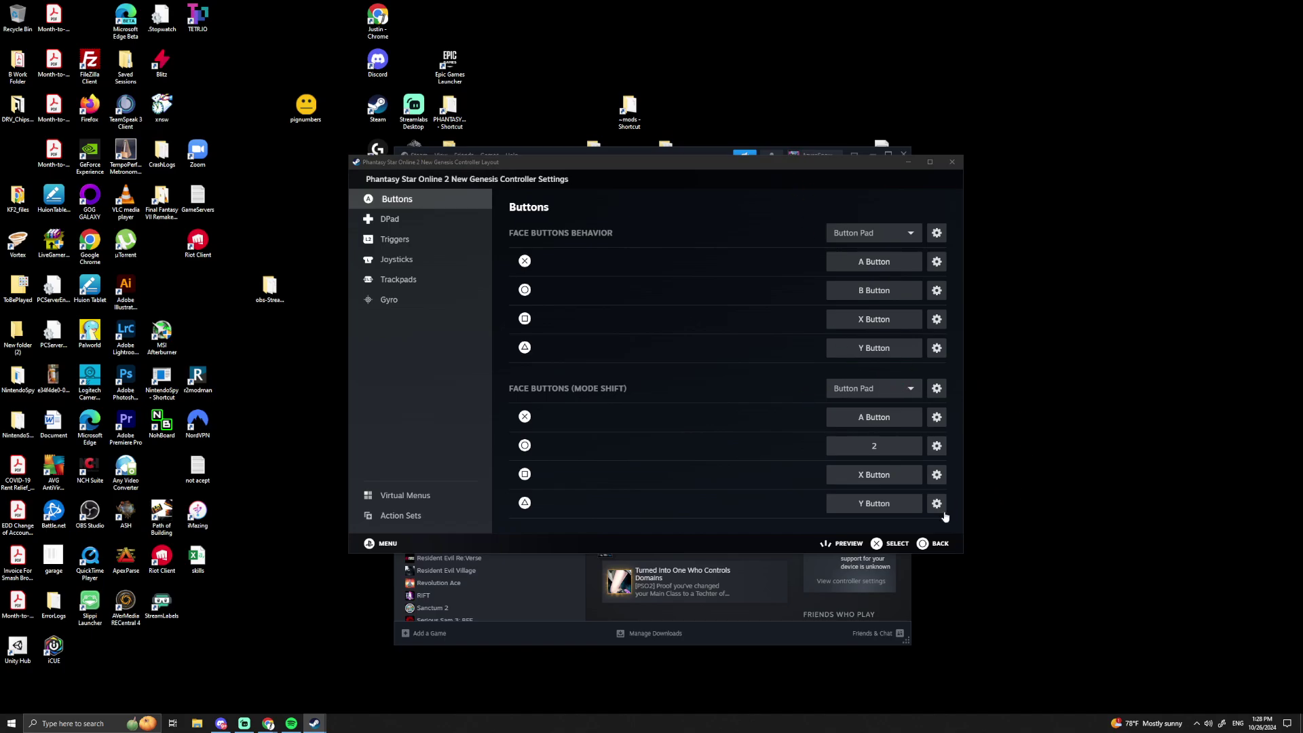
click(937, 547)
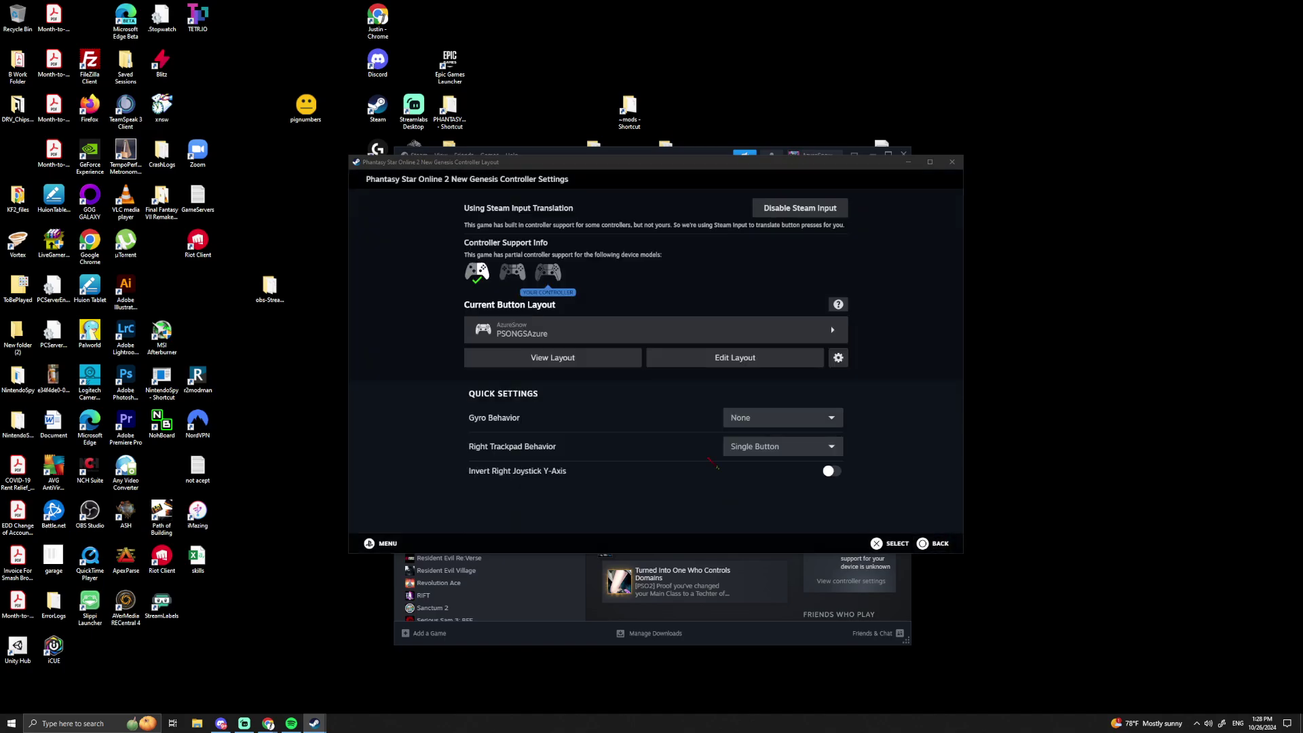
- Replace the current button layout with the Official Layout for Phantasy Star Online 2 New Genesis - Gamepad
click(682, 336)
click(588, 203)
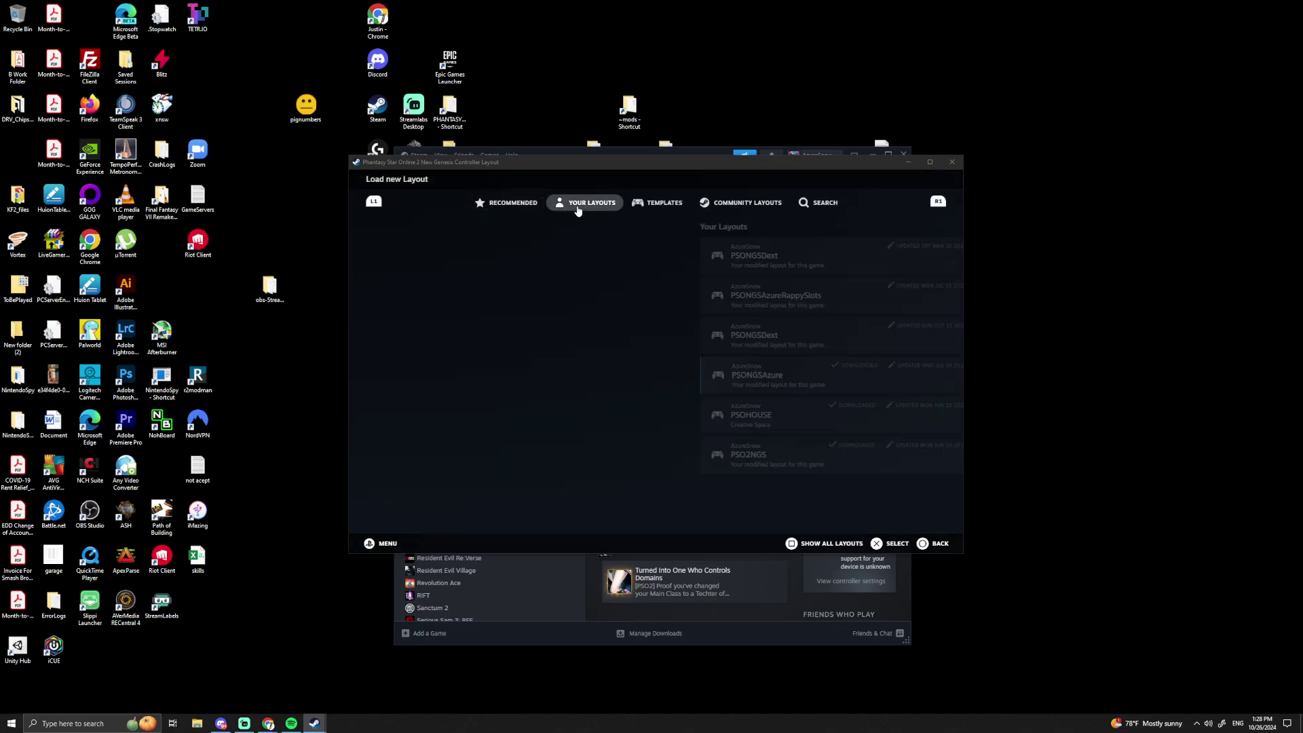
key(q)
click(633, 277)
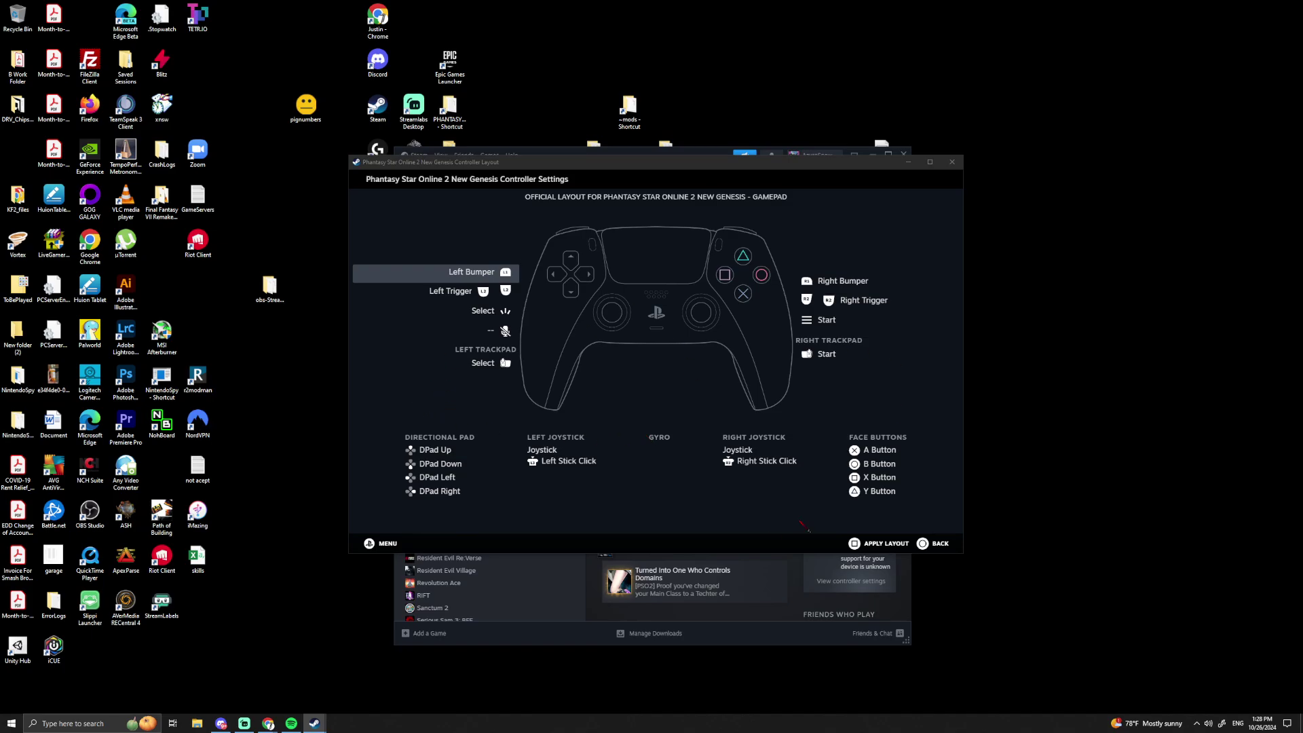
click(857, 547)
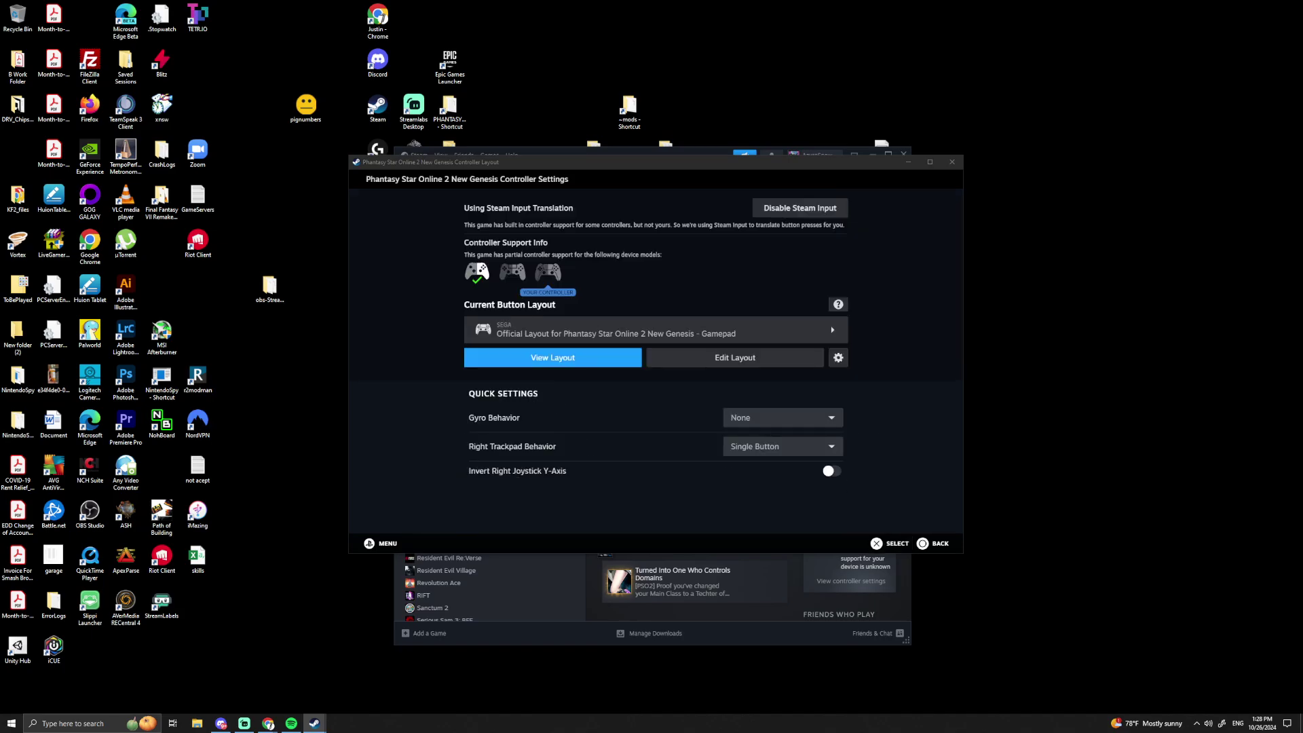
- Open the official layout for editing and review its button, DPad and trackpad bindings and the face buttons' haptics setting
click(736, 358)
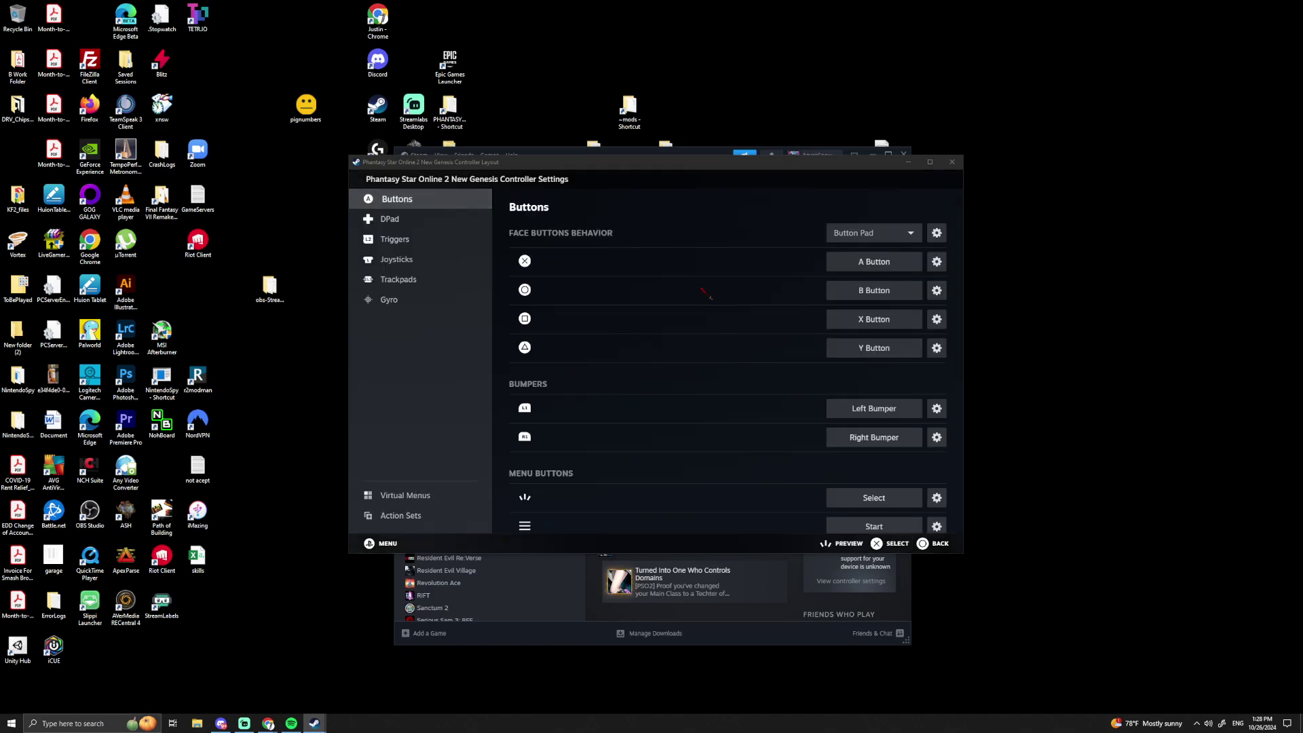
scroll(690, 335, down, 1)
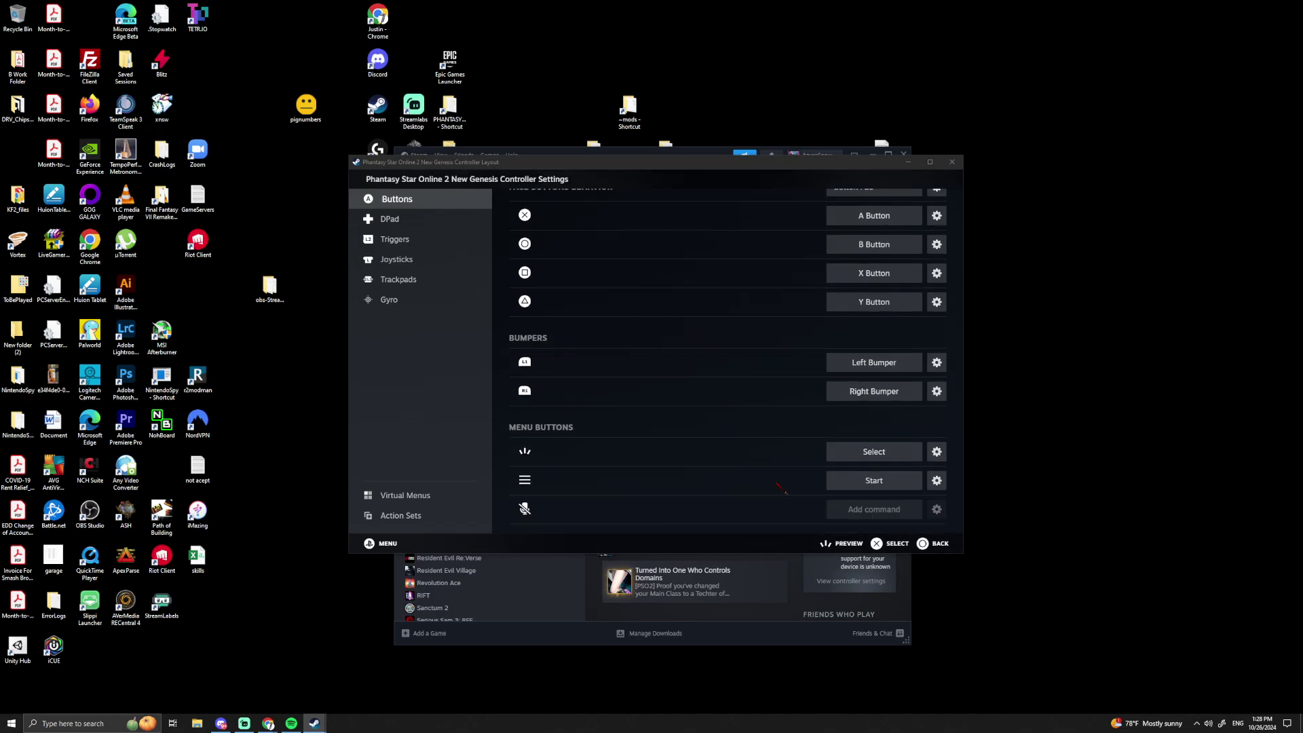
click(390, 218)
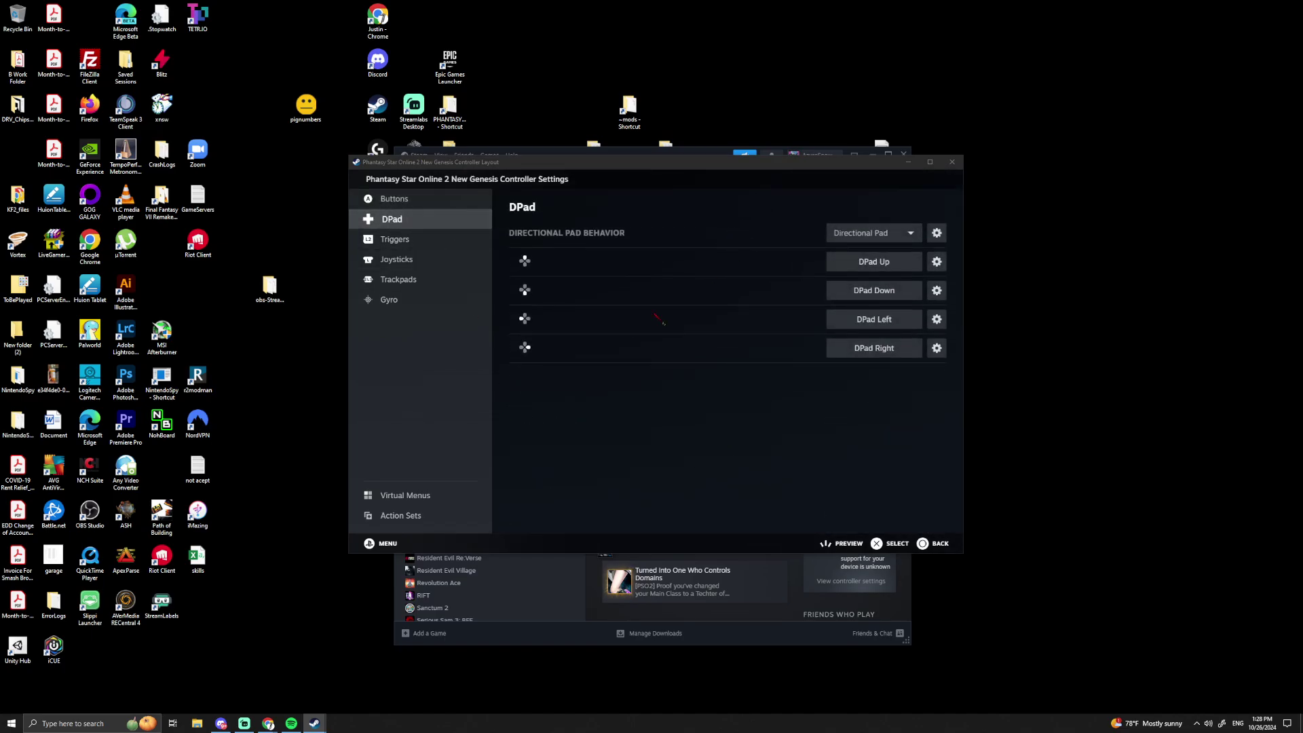
click(419, 280)
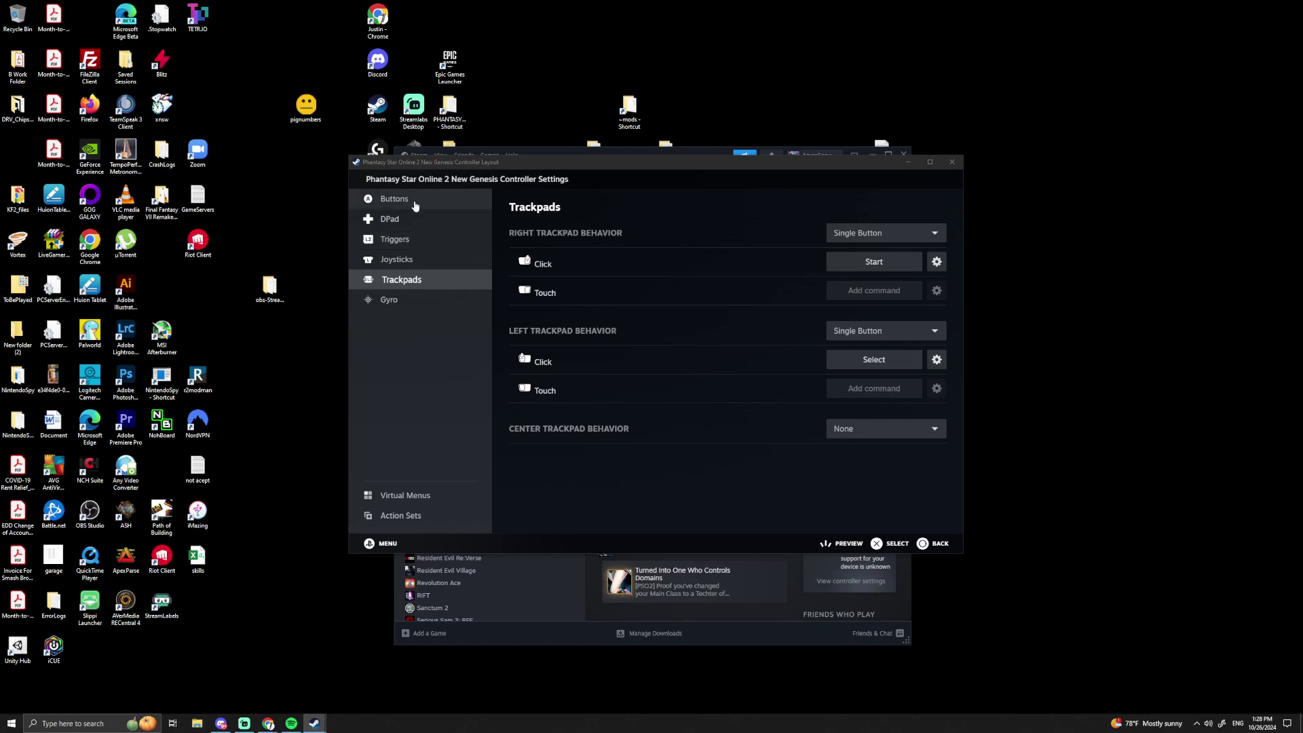
click(419, 203)
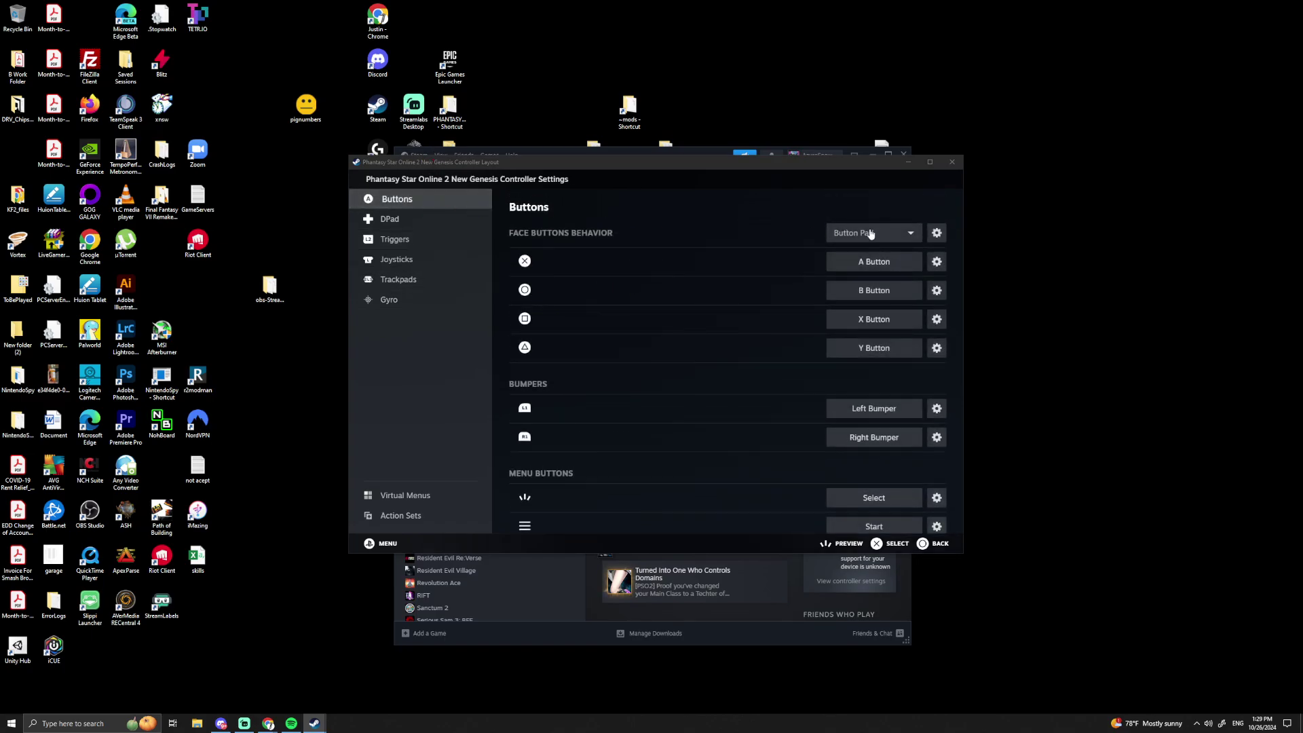
click(937, 234)
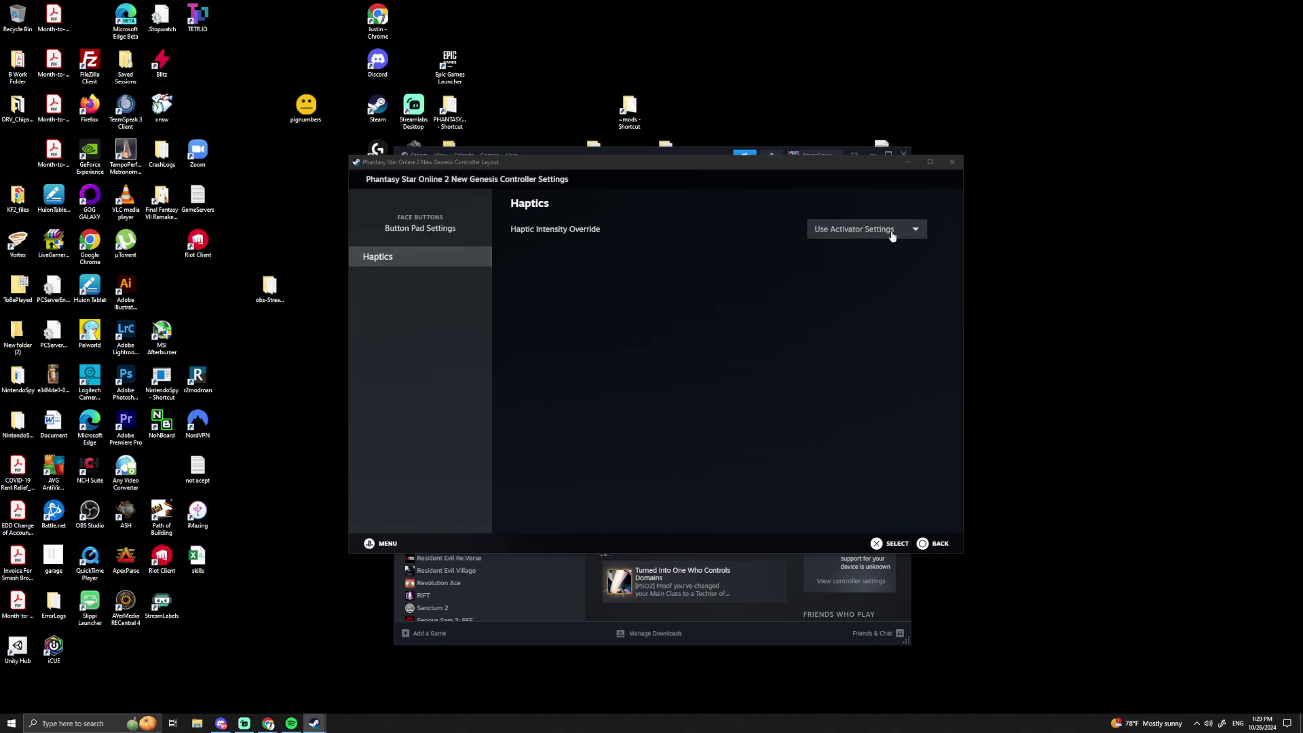
click(939, 544)
- Create a mode shift for the face buttons and set its mode shift button to Left Trigger Full Pull
click(876, 237)
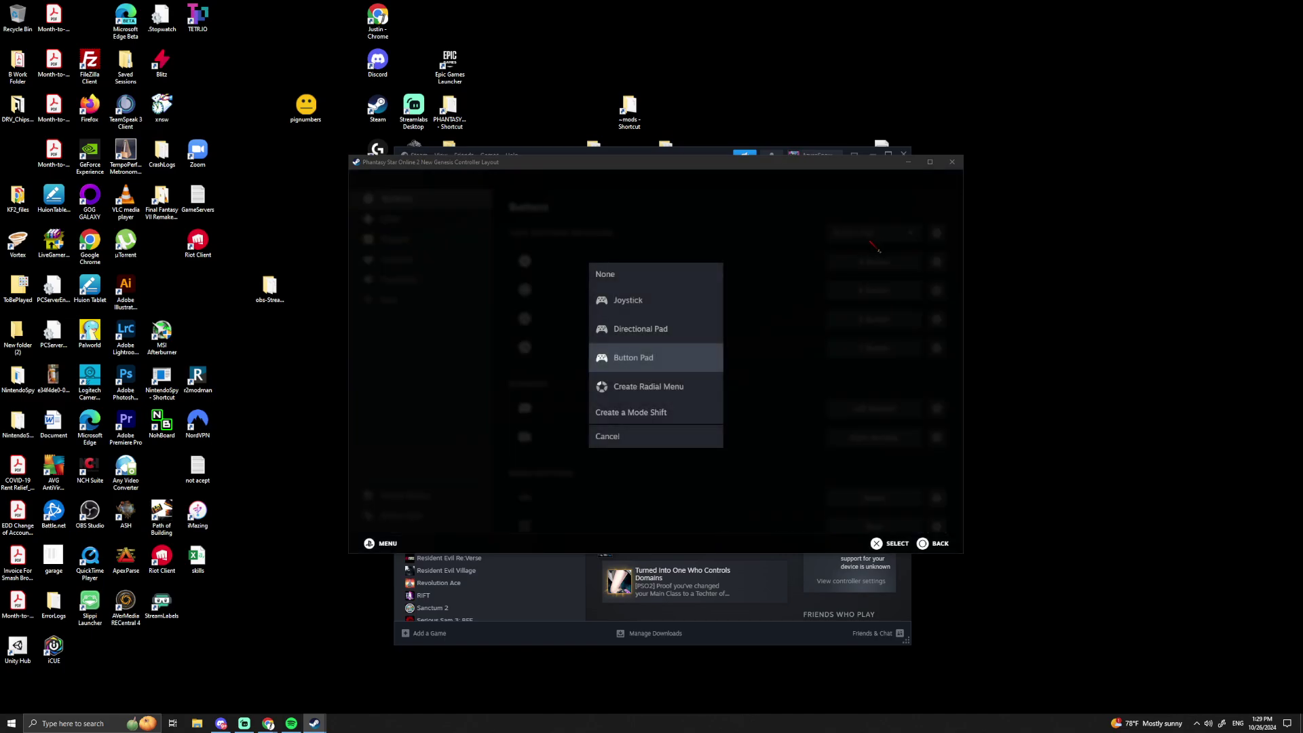
click(636, 414)
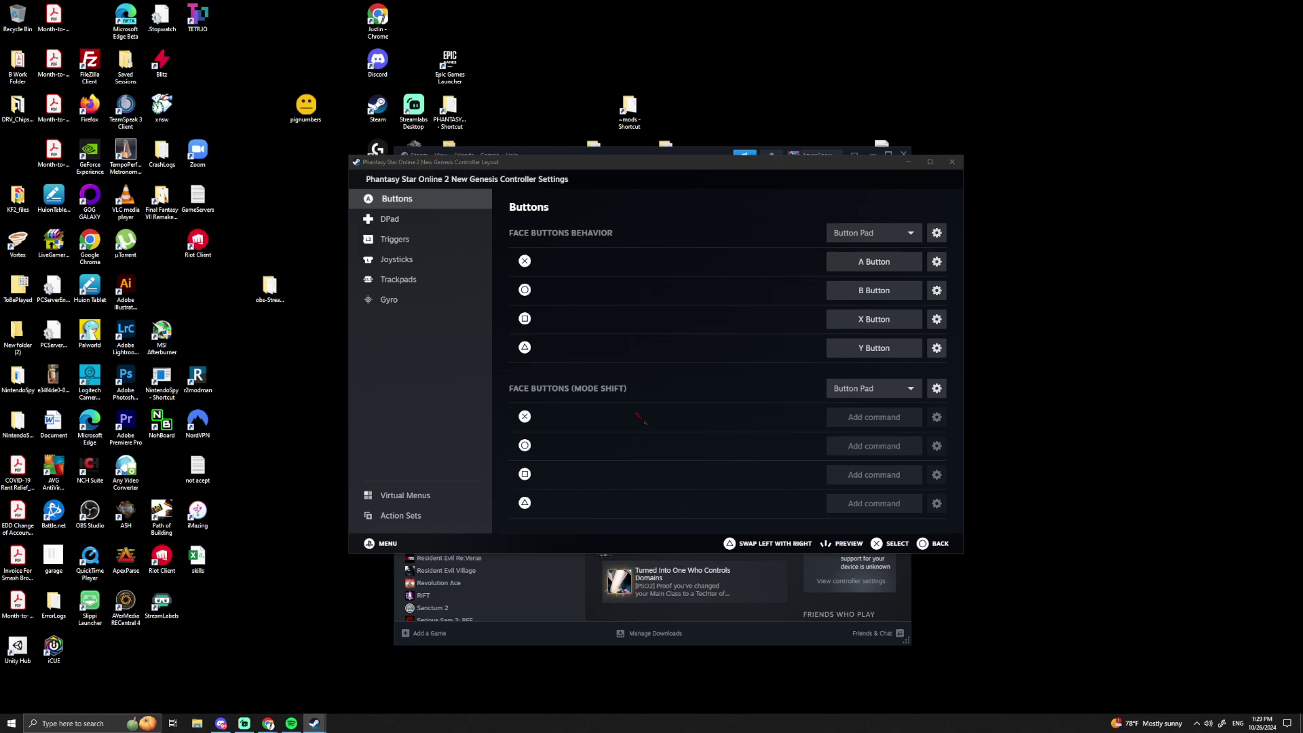
click(937, 388)
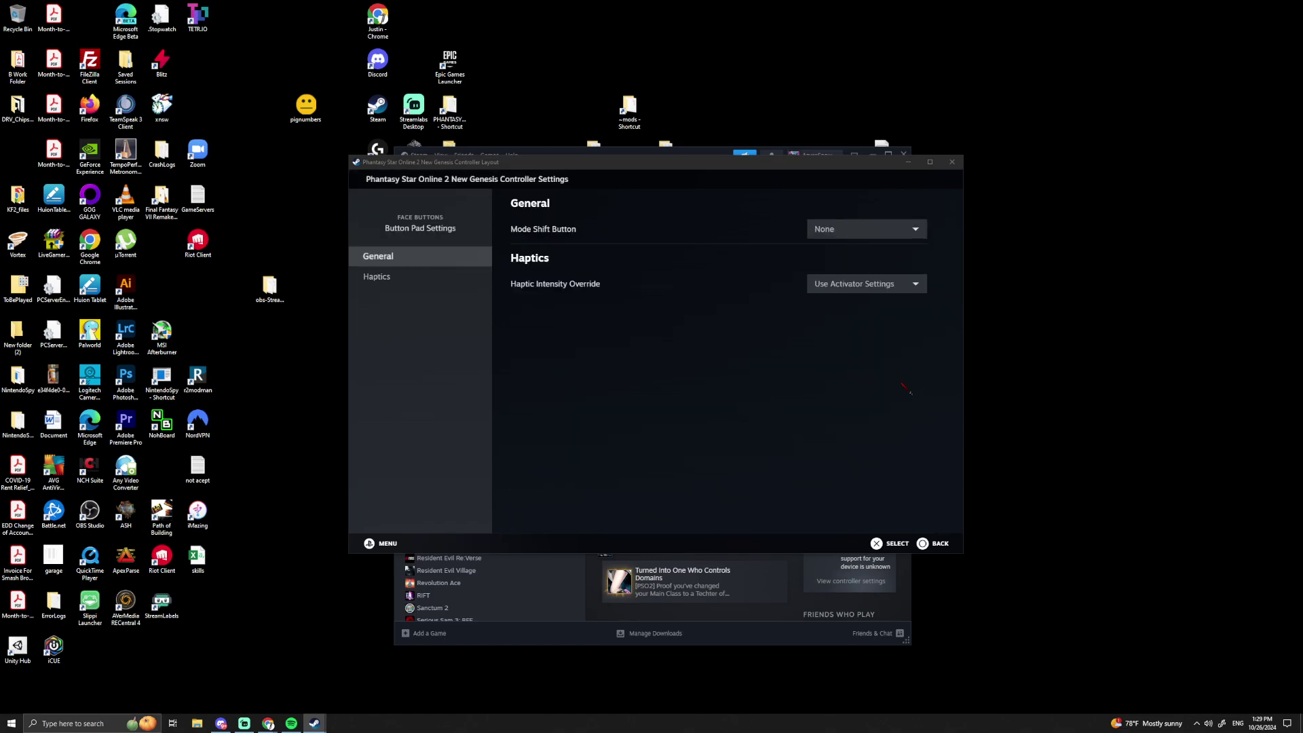
click(881, 230)
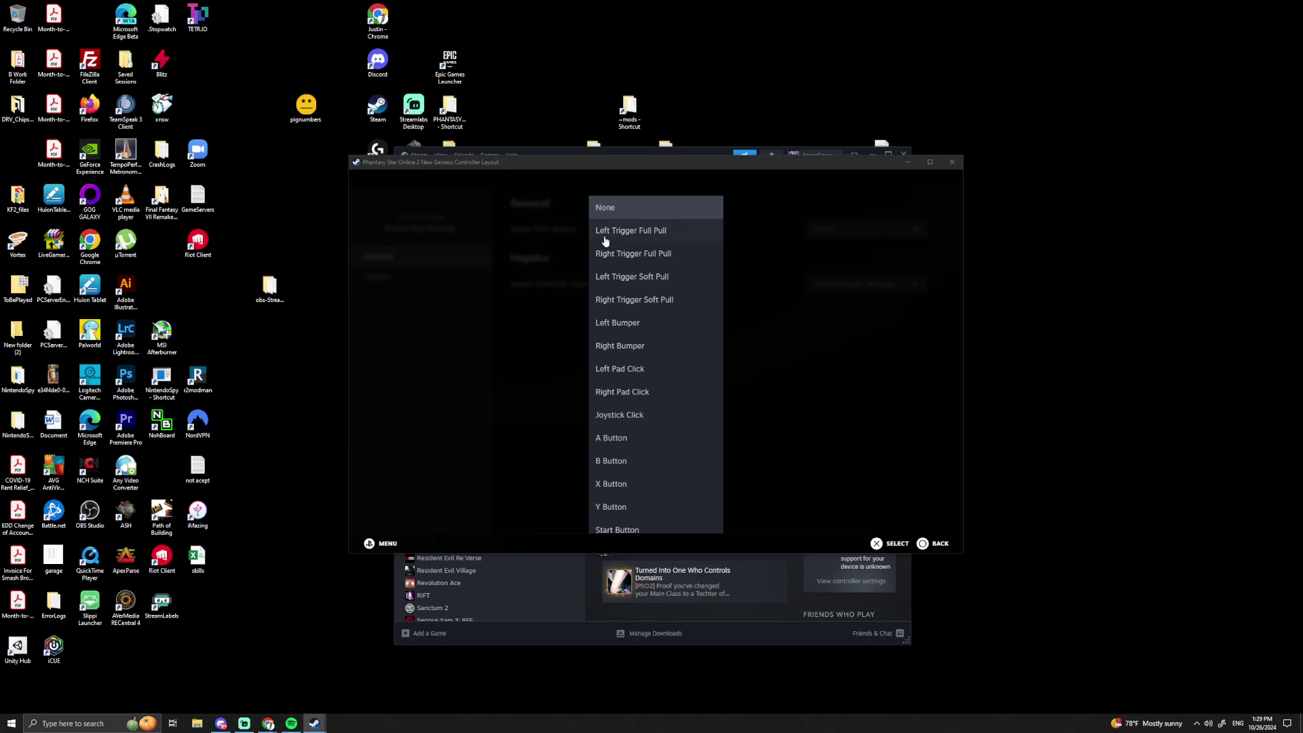
click(633, 231)
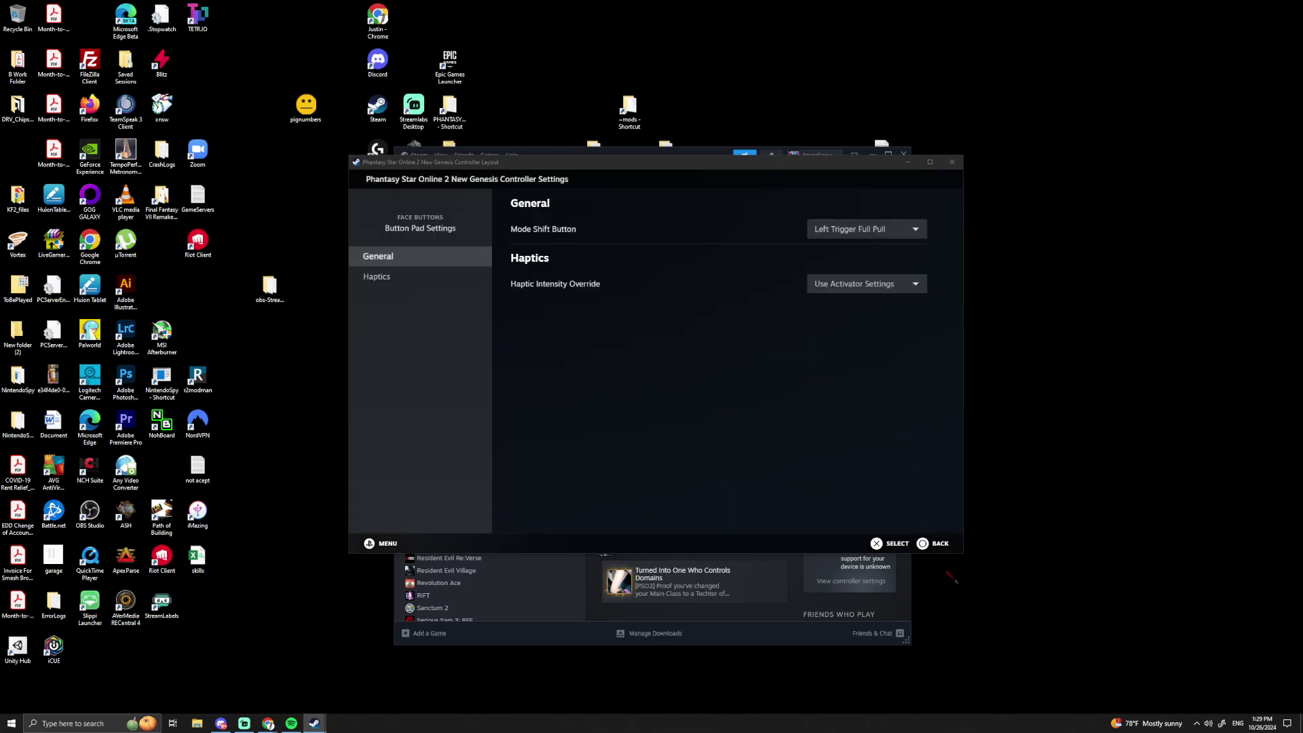
click(935, 544)
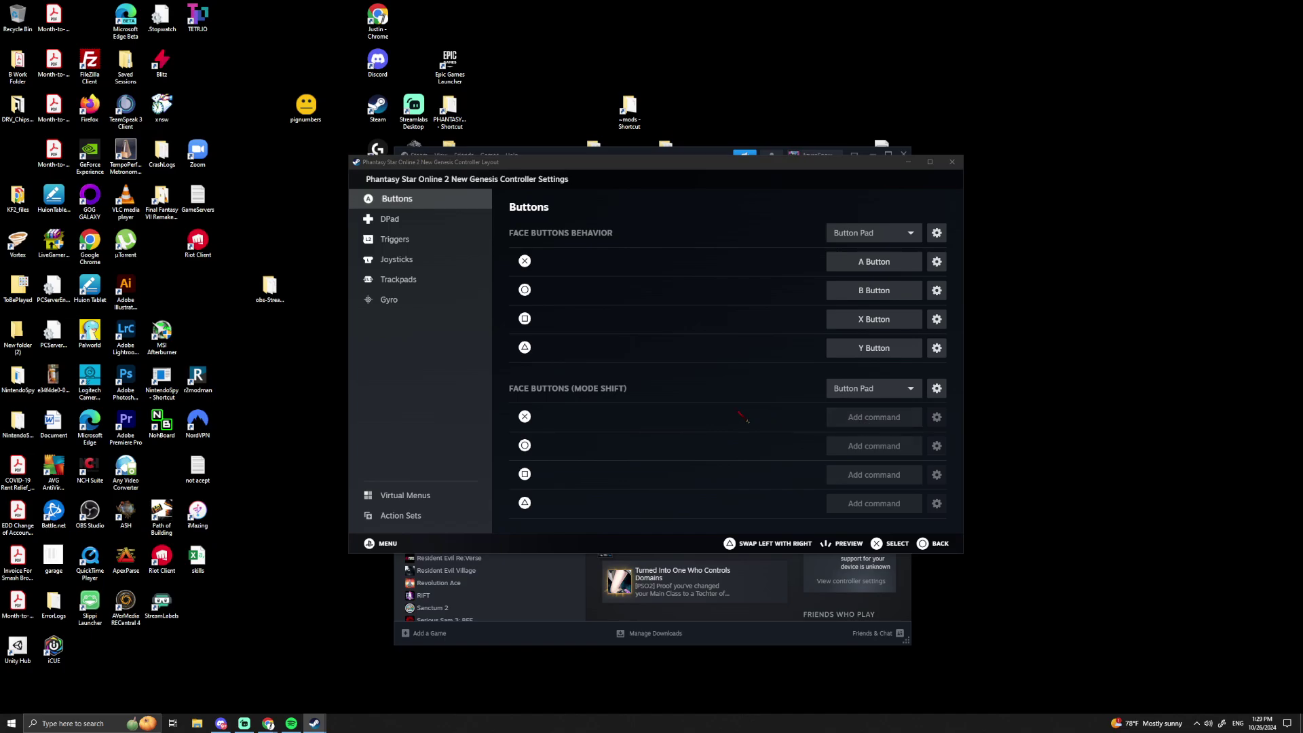
scroll(619, 374, down, 1)
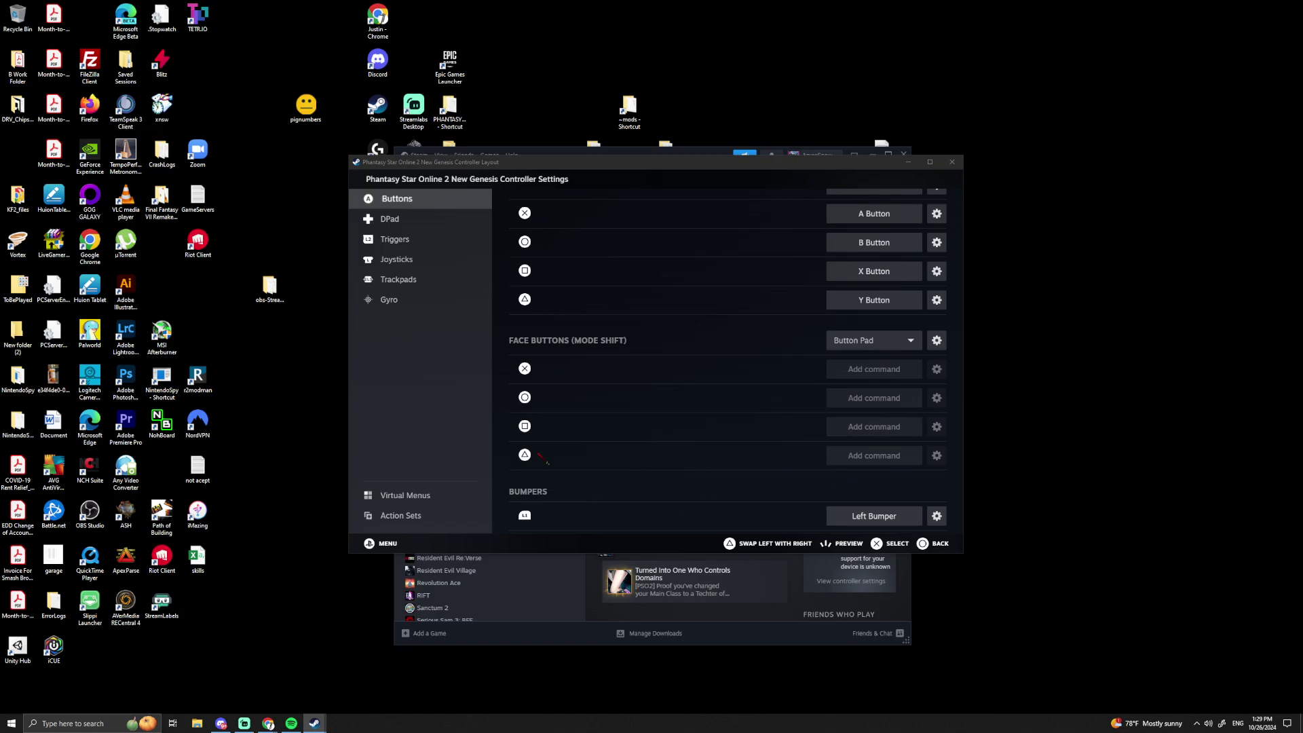
click(896, 373)
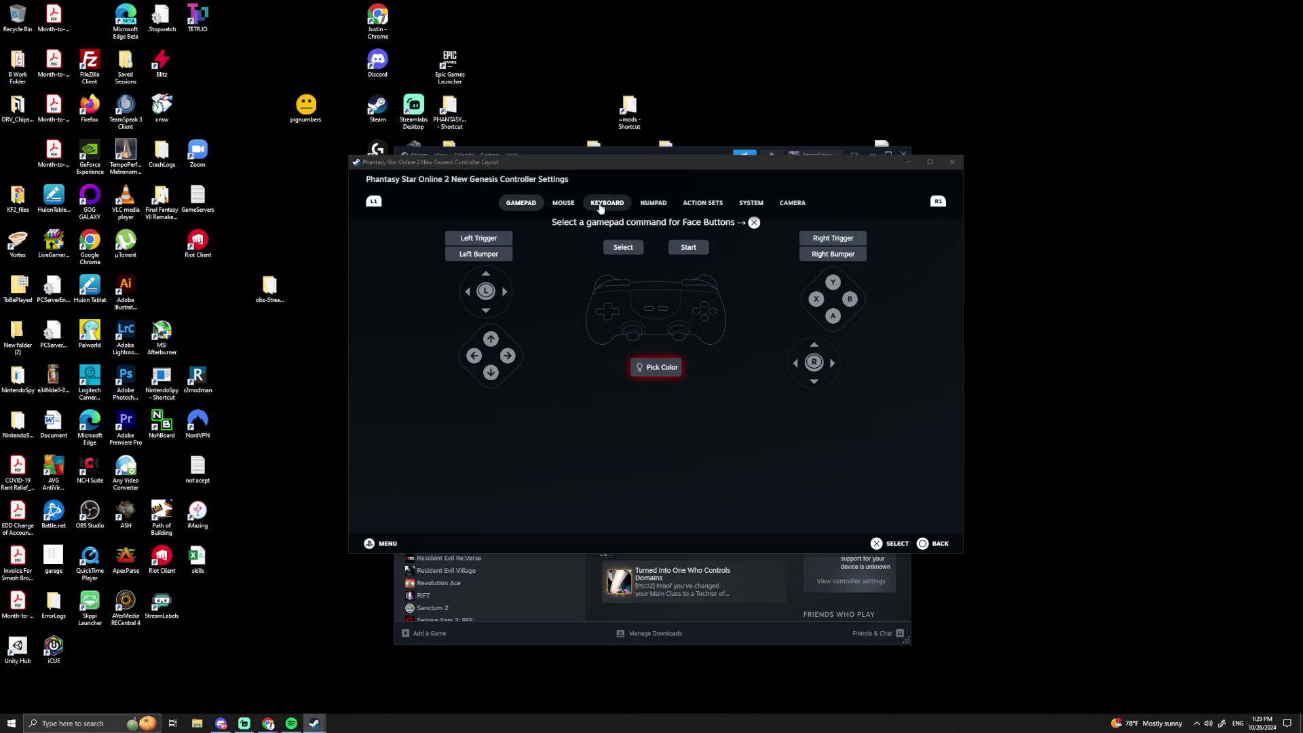
click(602, 205)
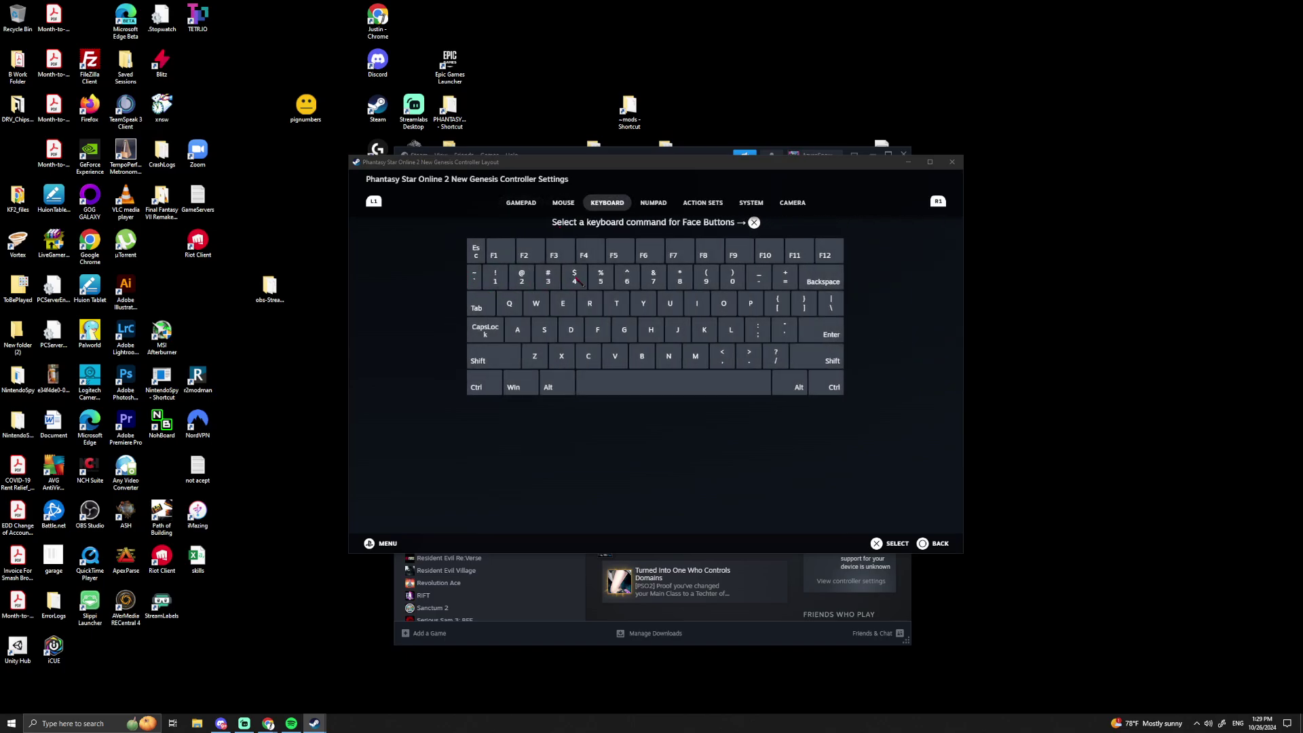
click(936, 543)
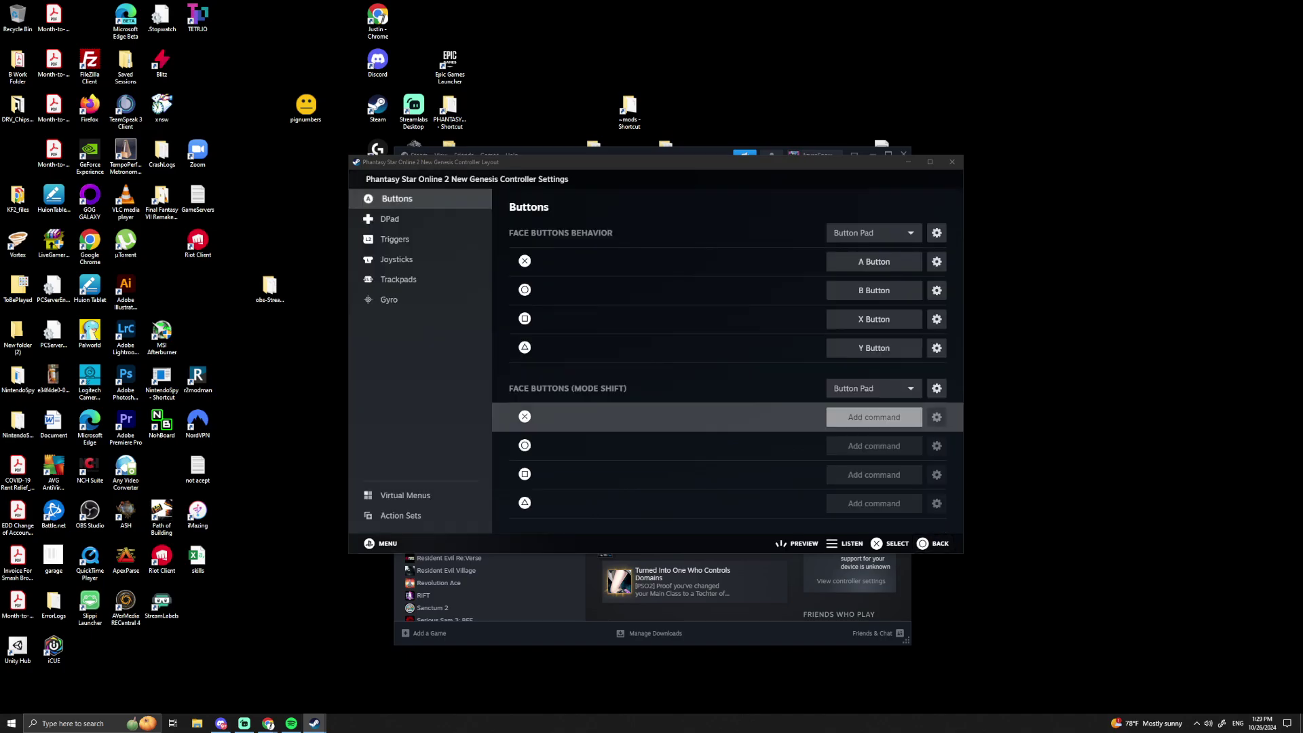
- Bind the circle button in the face buttons mode shift to the keyboard key 2
click(865, 450)
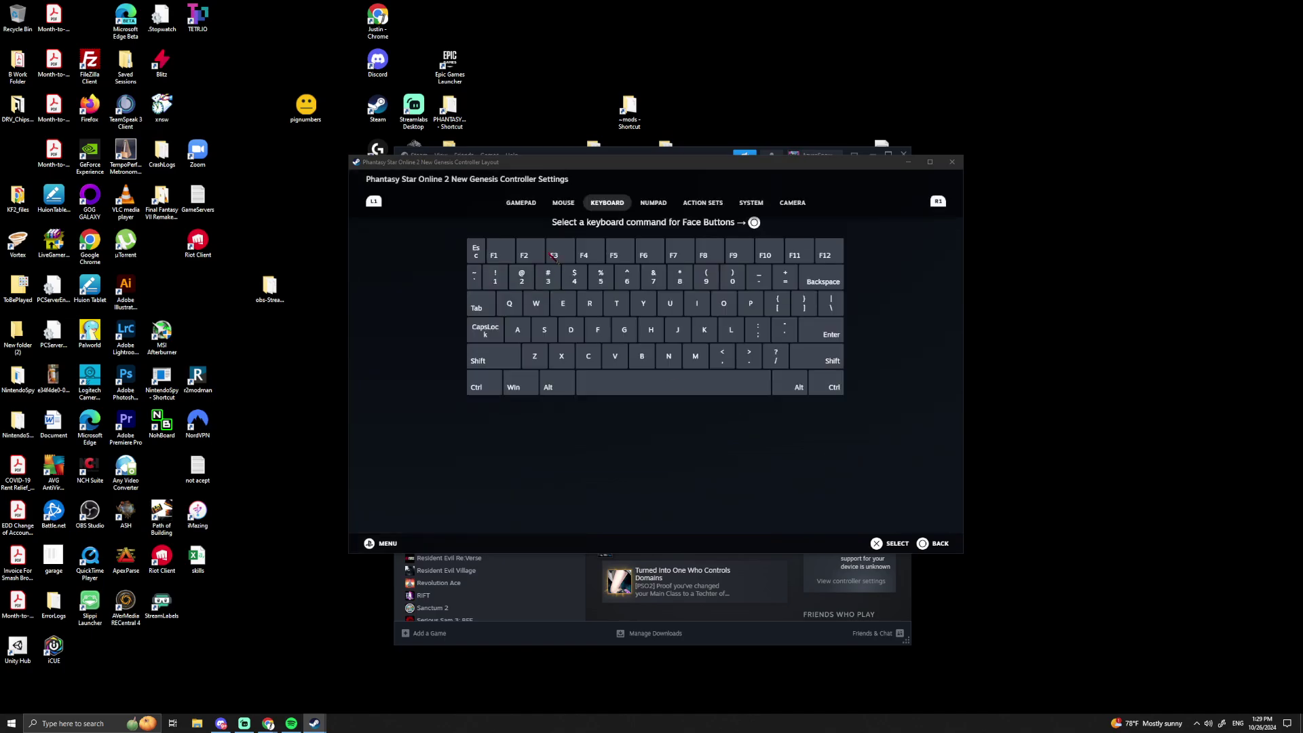
click(521, 280)
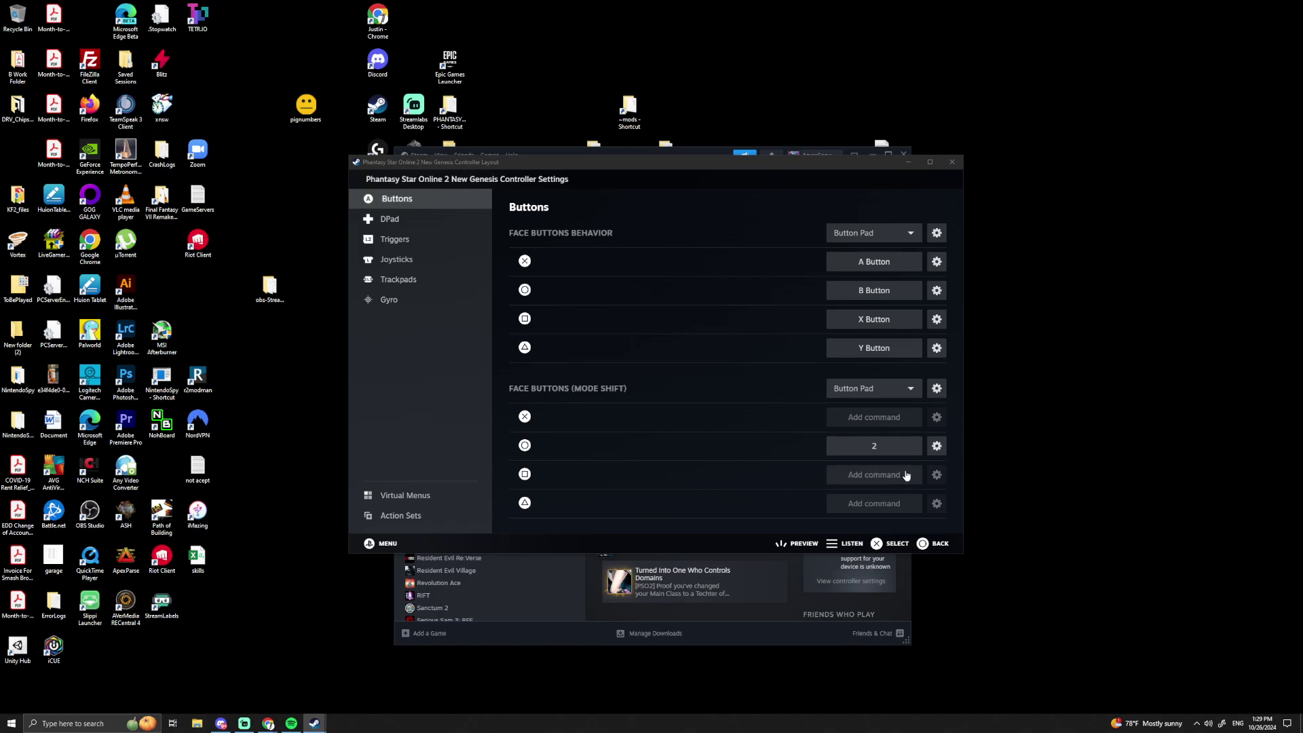
- In the face buttons mode shift, bind the cross button to the gamepad A Button and the square button to the X Button
click(881, 420)
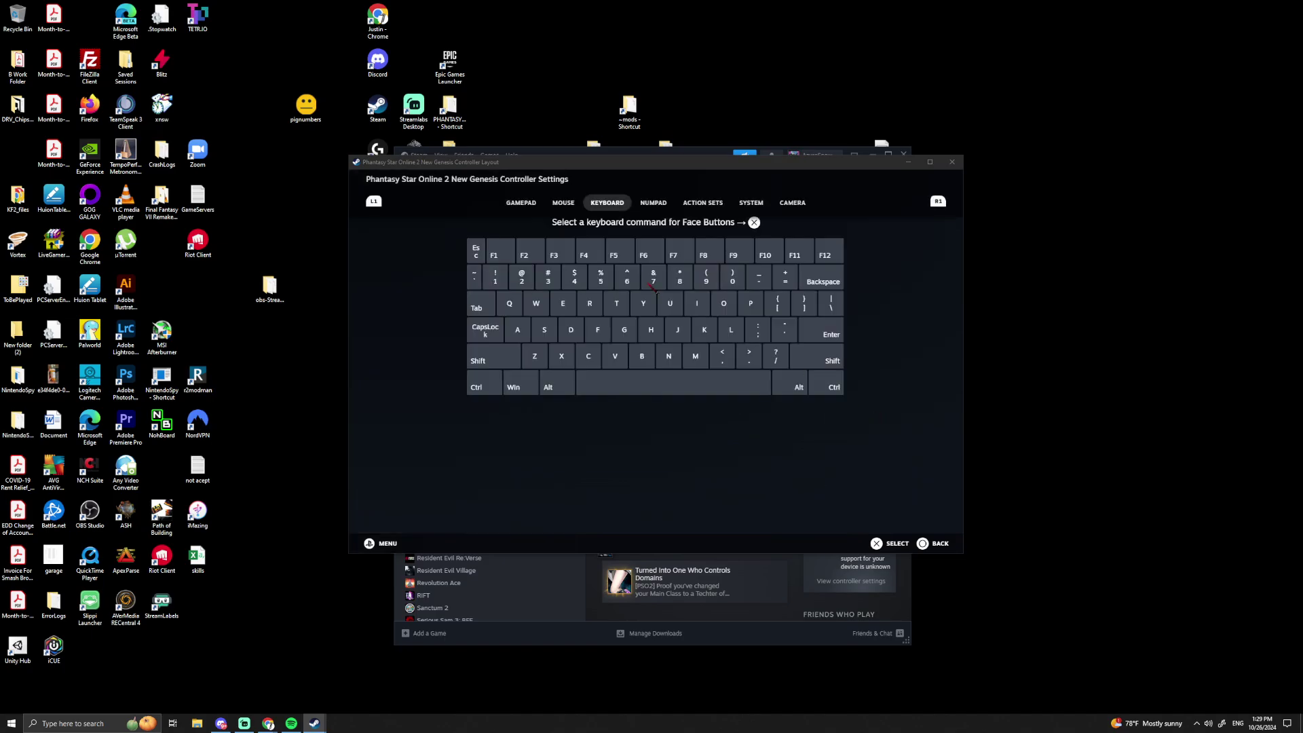
click(521, 202)
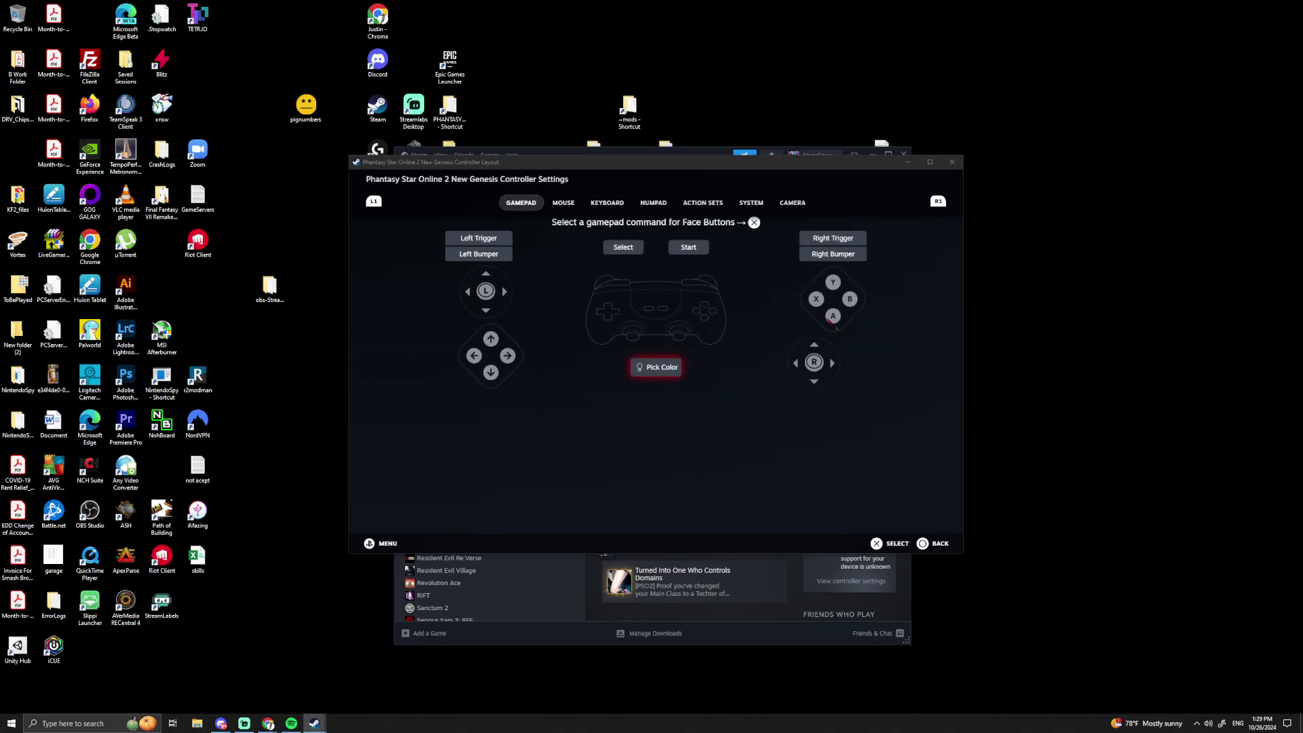
click(833, 317)
click(856, 477)
click(818, 300)
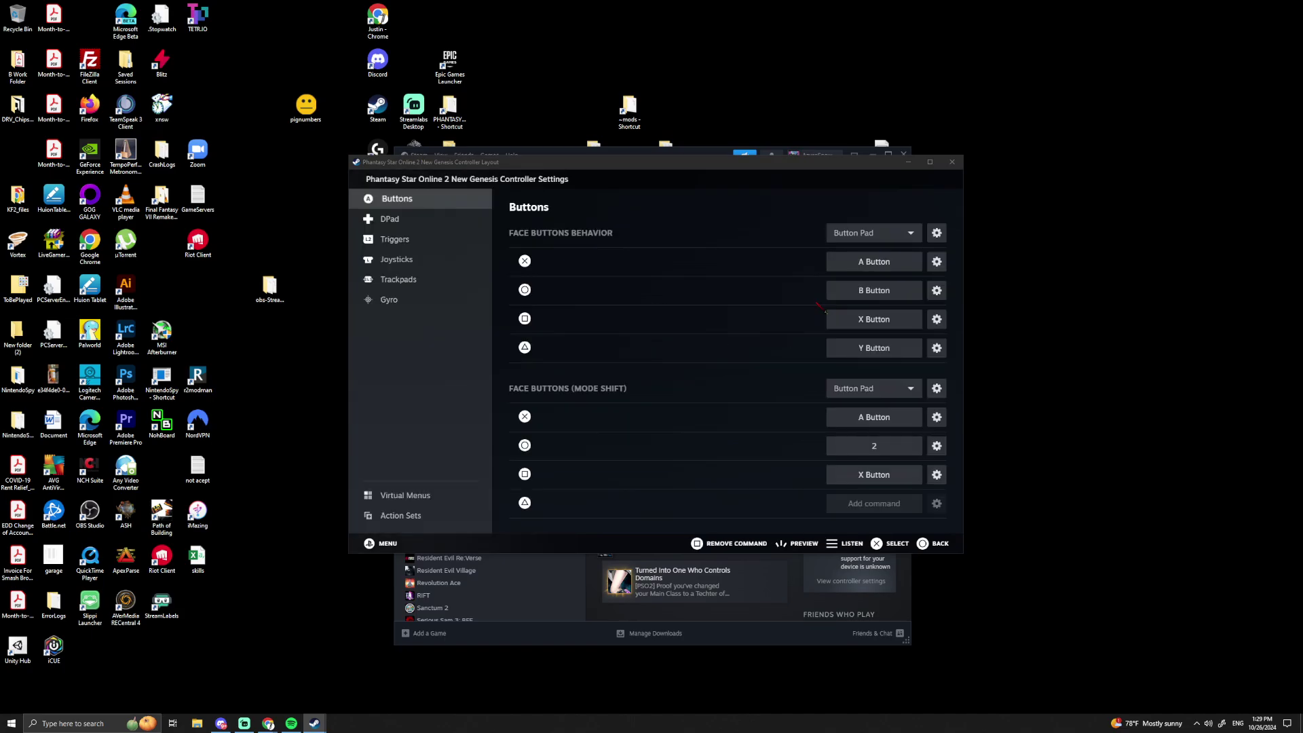
- In the face buttons mode shift, bind the triangle button to the gamepad Y Button
scroll(864, 510, down, 1)
click(872, 492)
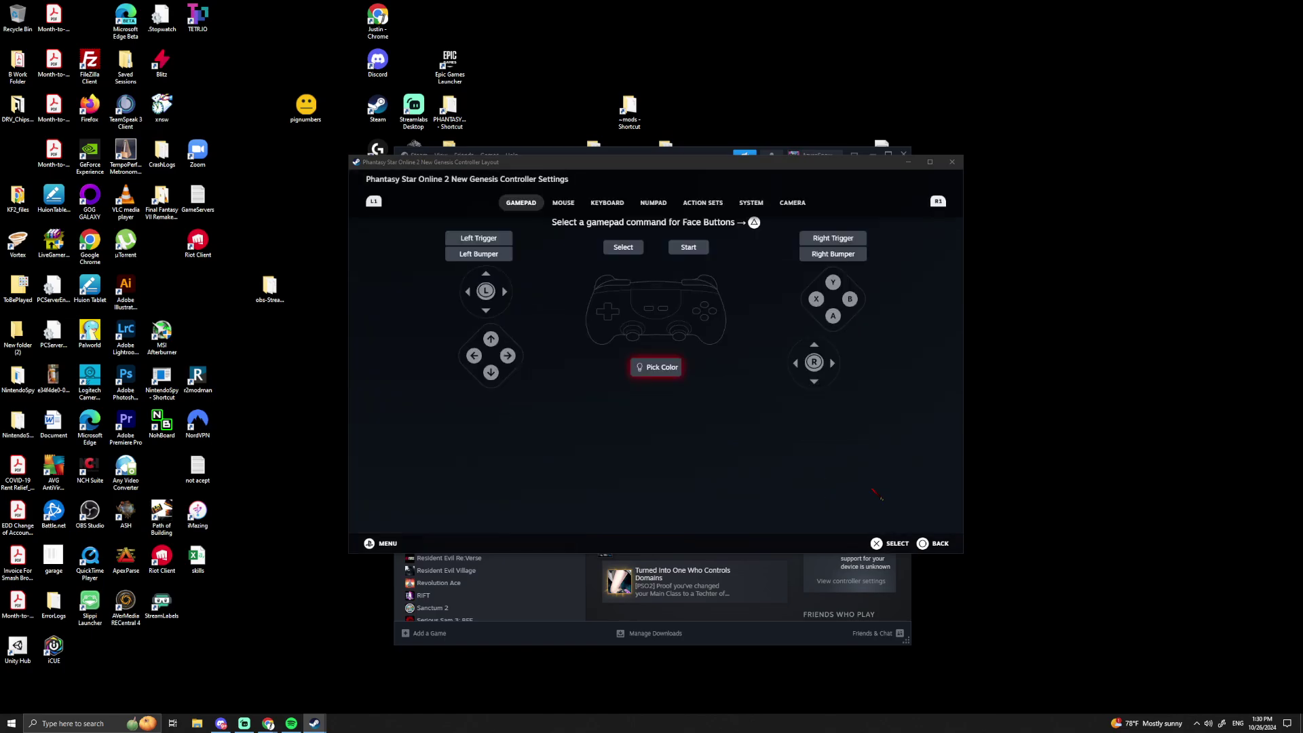
click(833, 285)
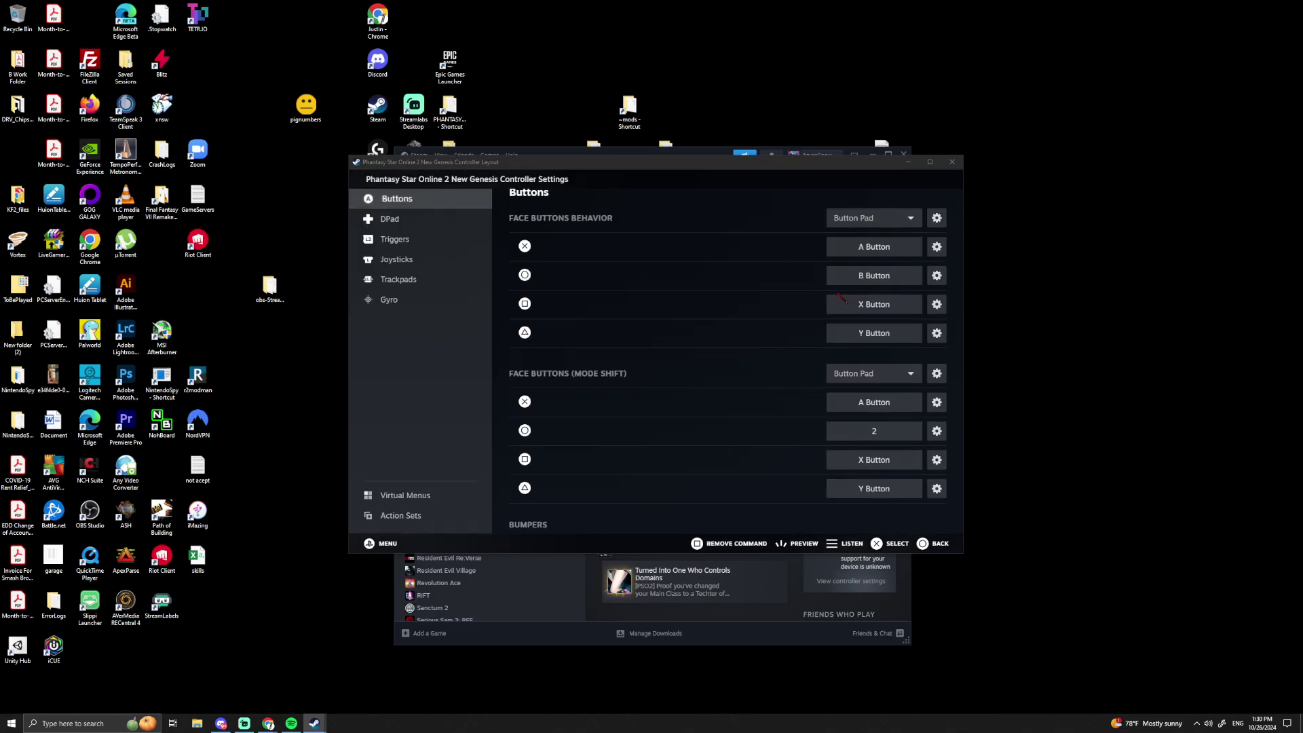
- Create a mode shift for the directional pad and set its mode shift button to Left Trigger Full Pull
click(433, 219)
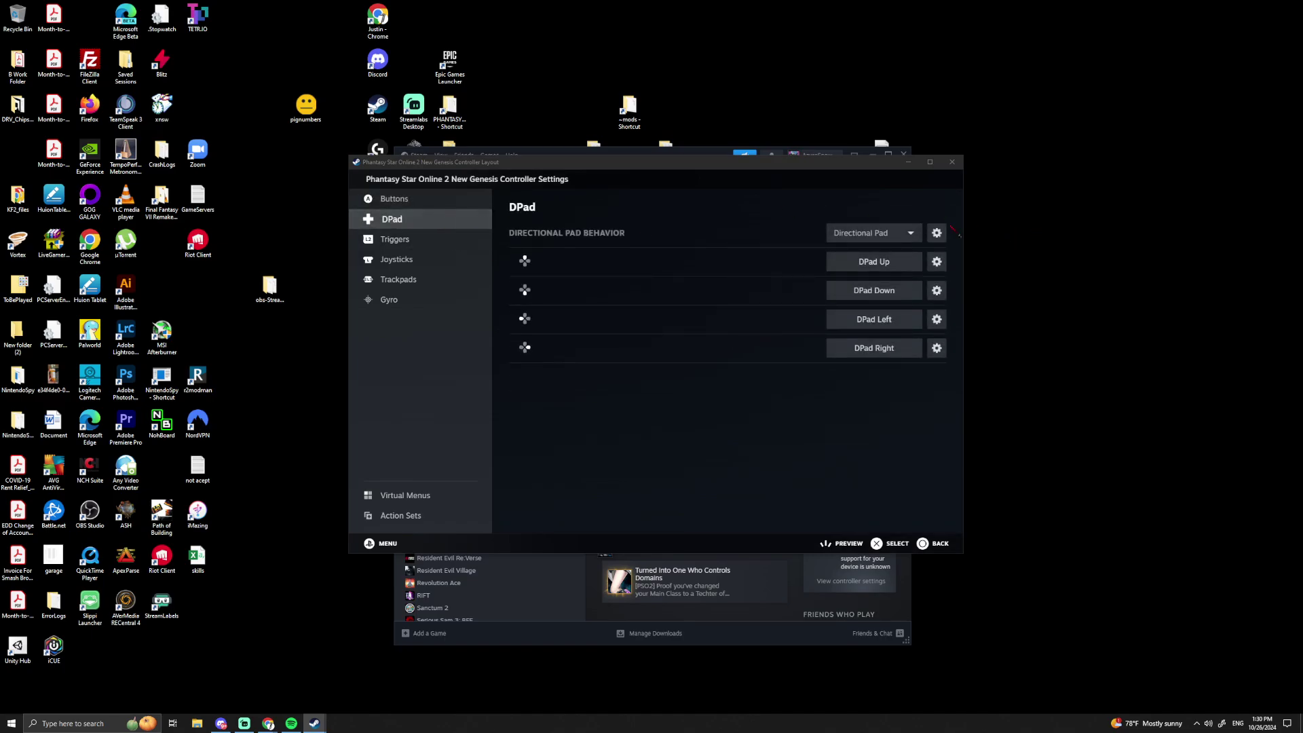
click(937, 233)
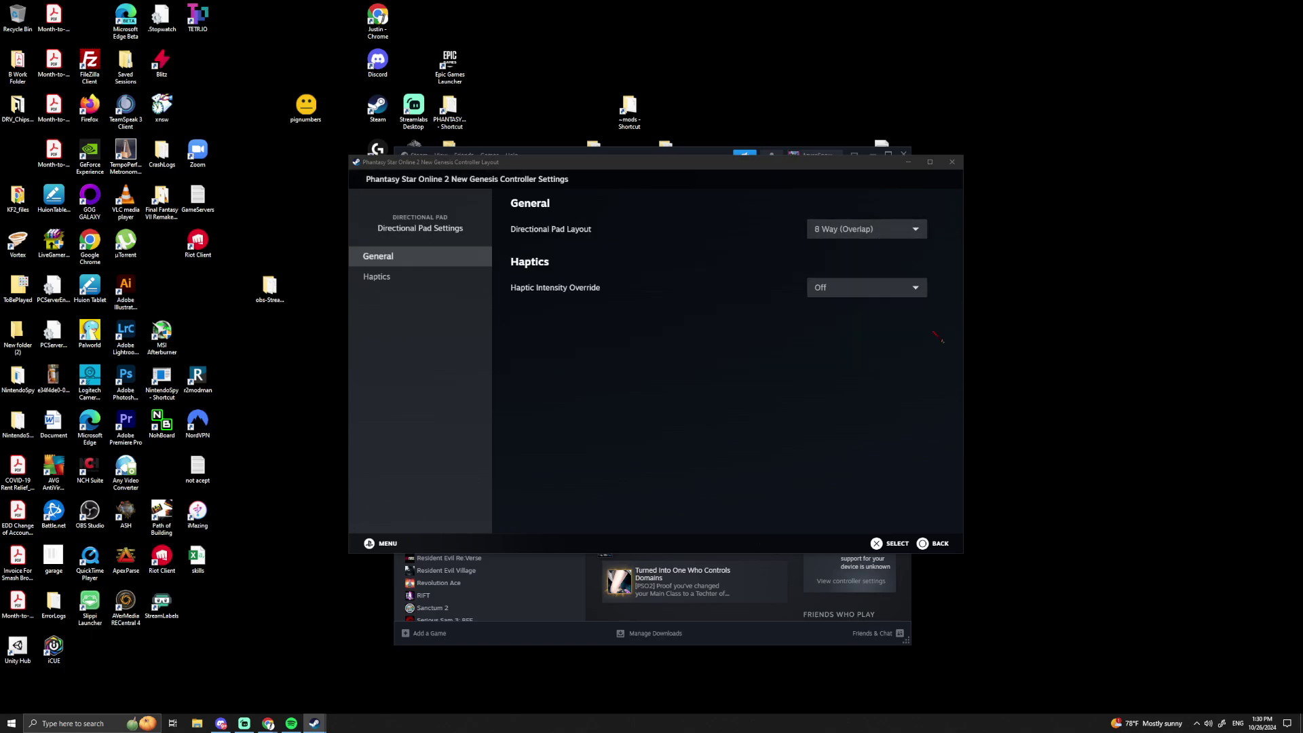
click(930, 543)
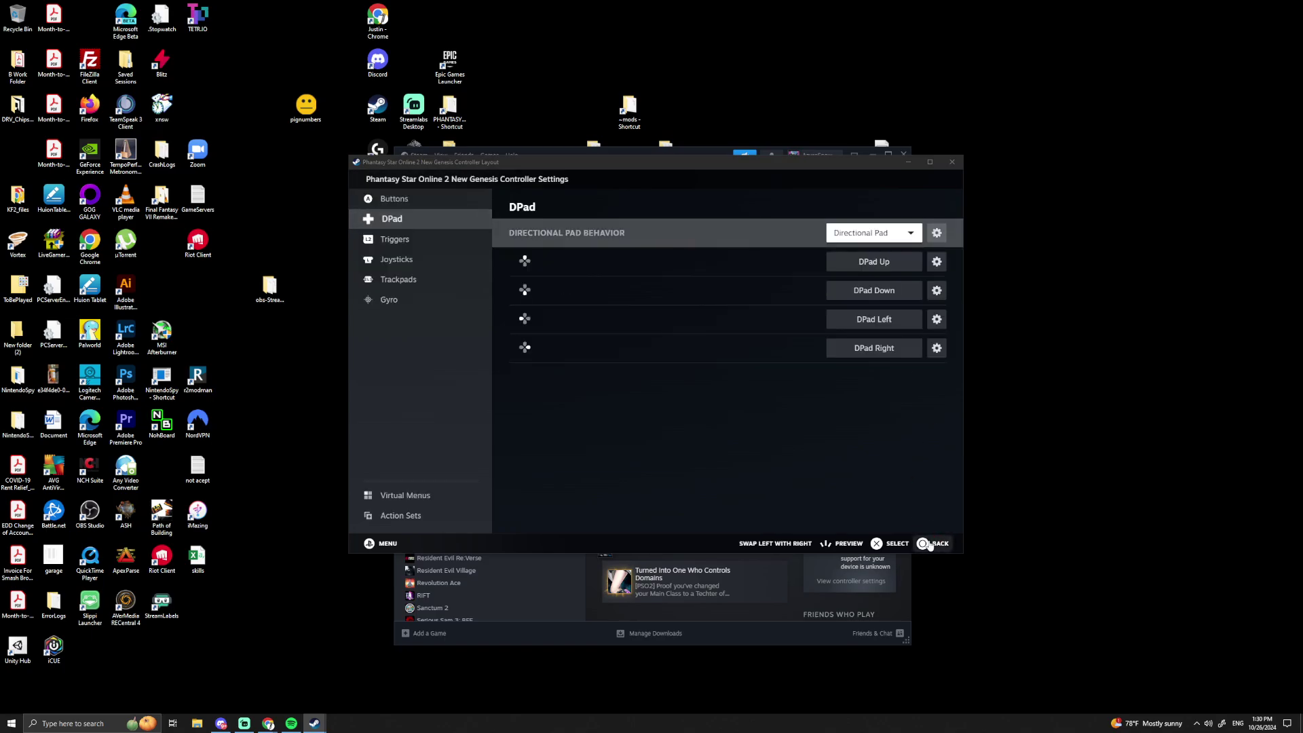
click(872, 233)
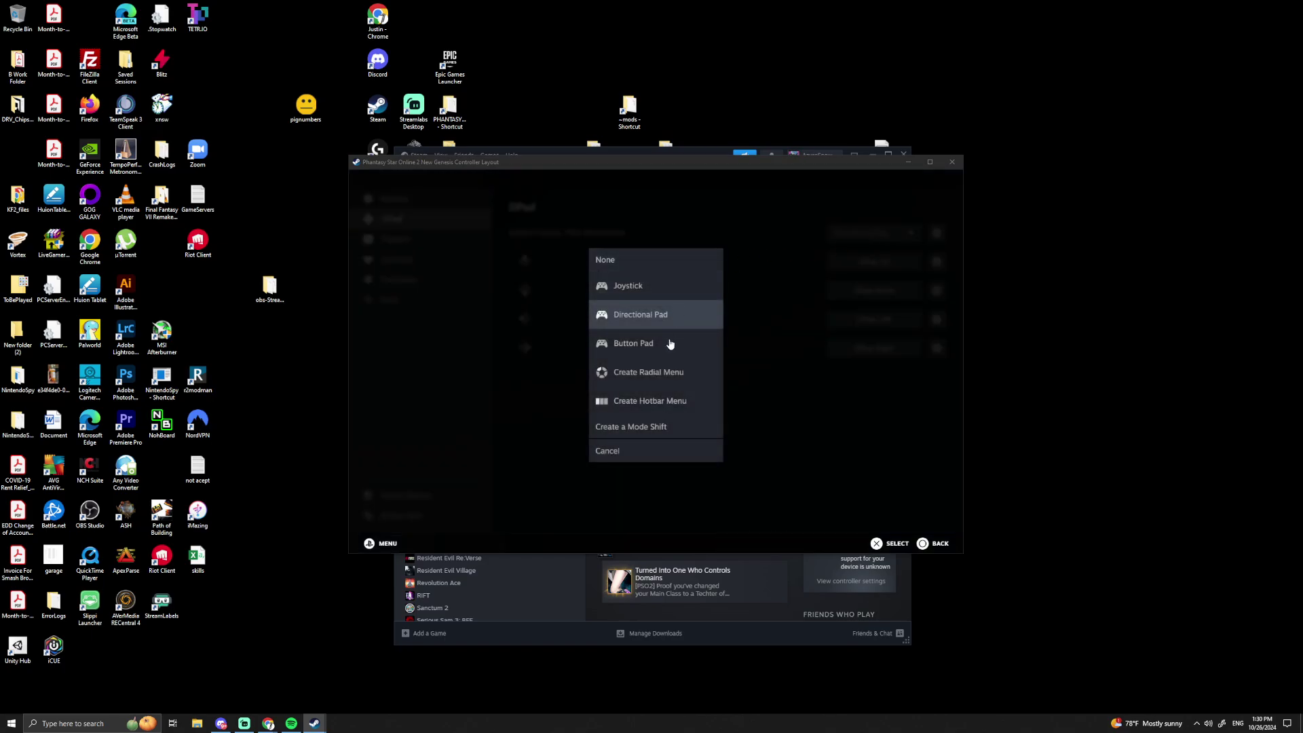
click(656, 426)
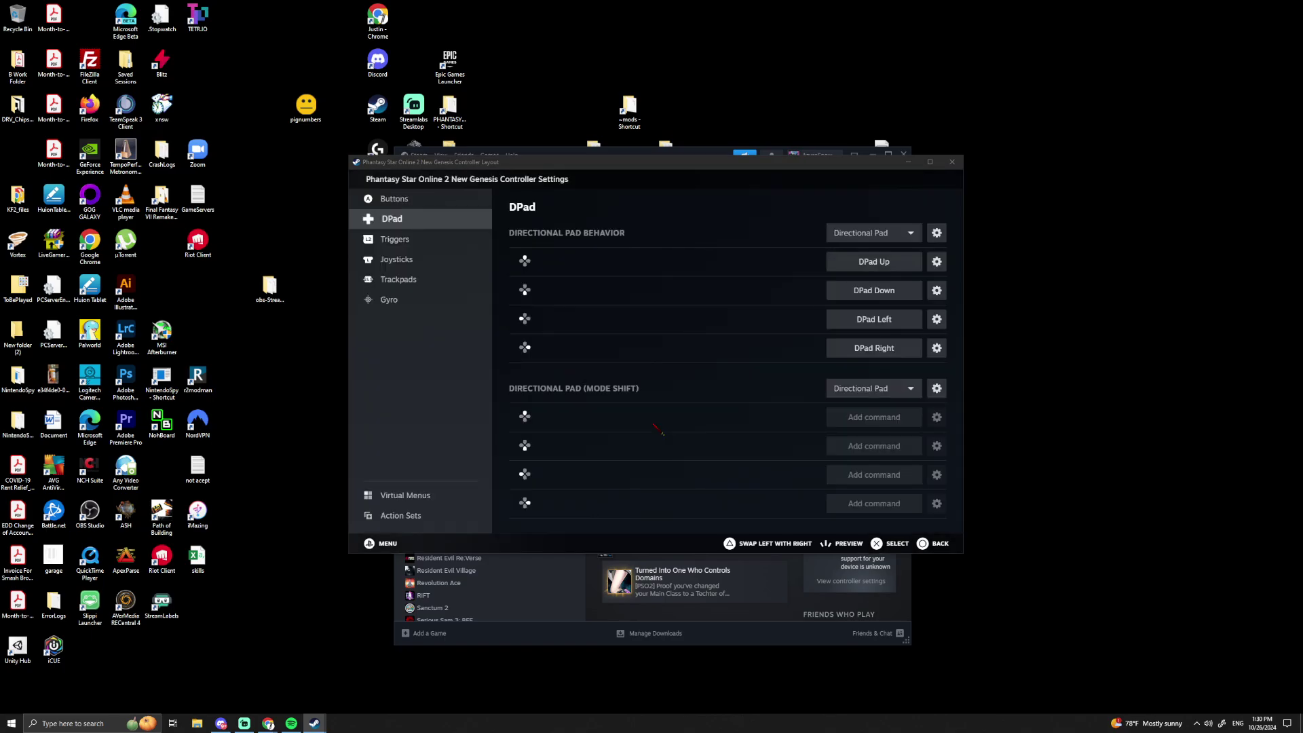
click(937, 388)
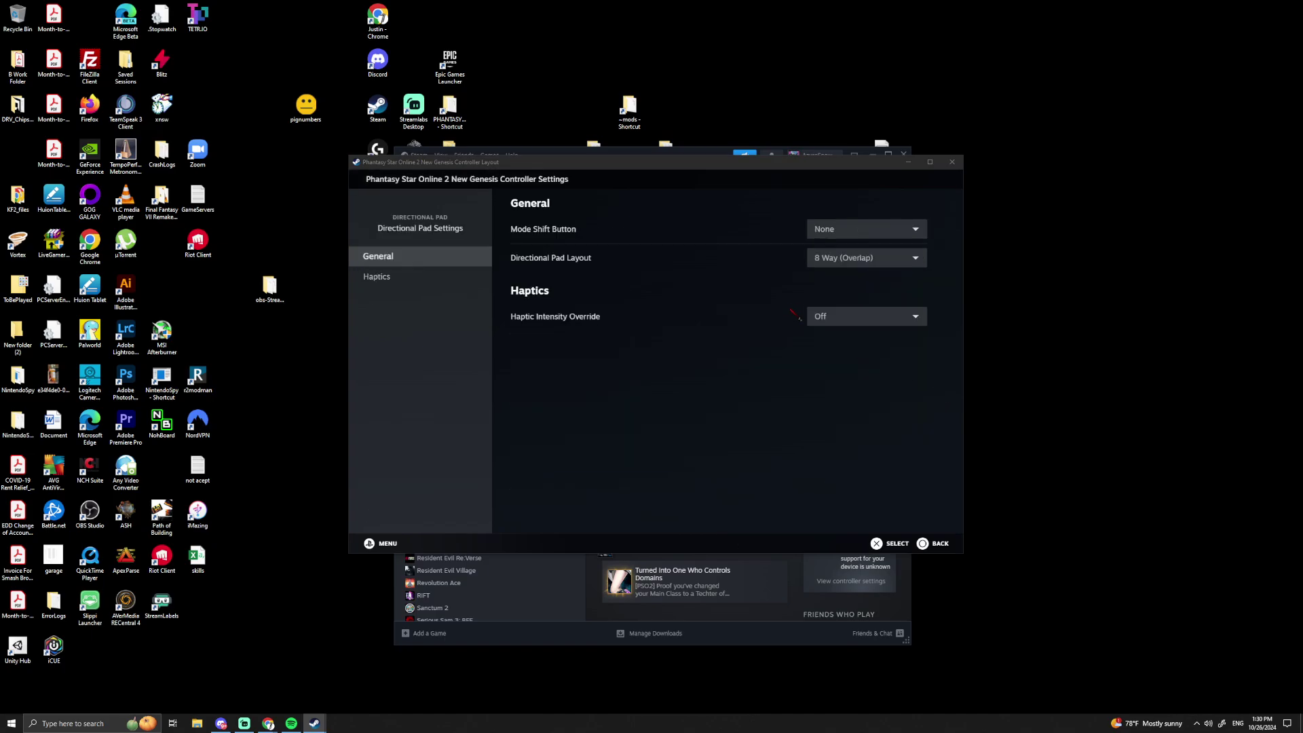
click(862, 233)
click(643, 235)
click(932, 545)
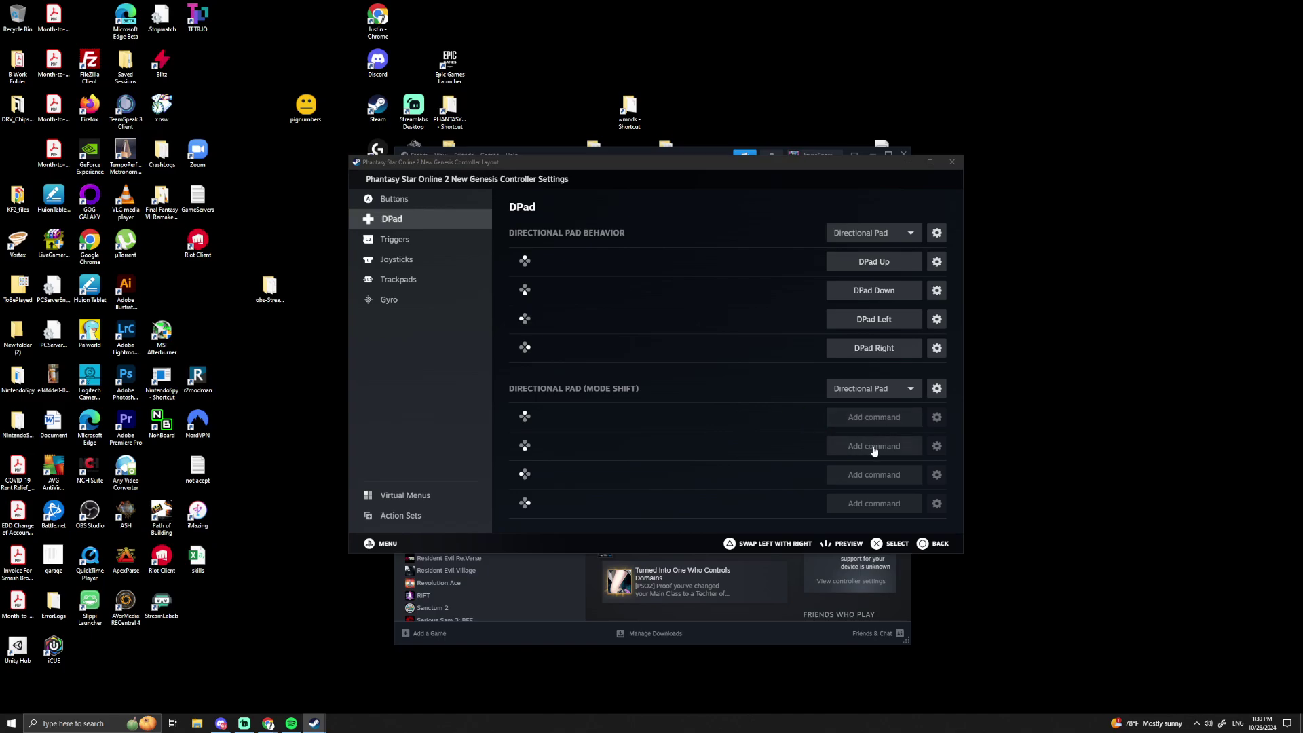
- In the directional pad mode shift, bind up to the keyboard key 4 and down to the key 5
click(868, 426)
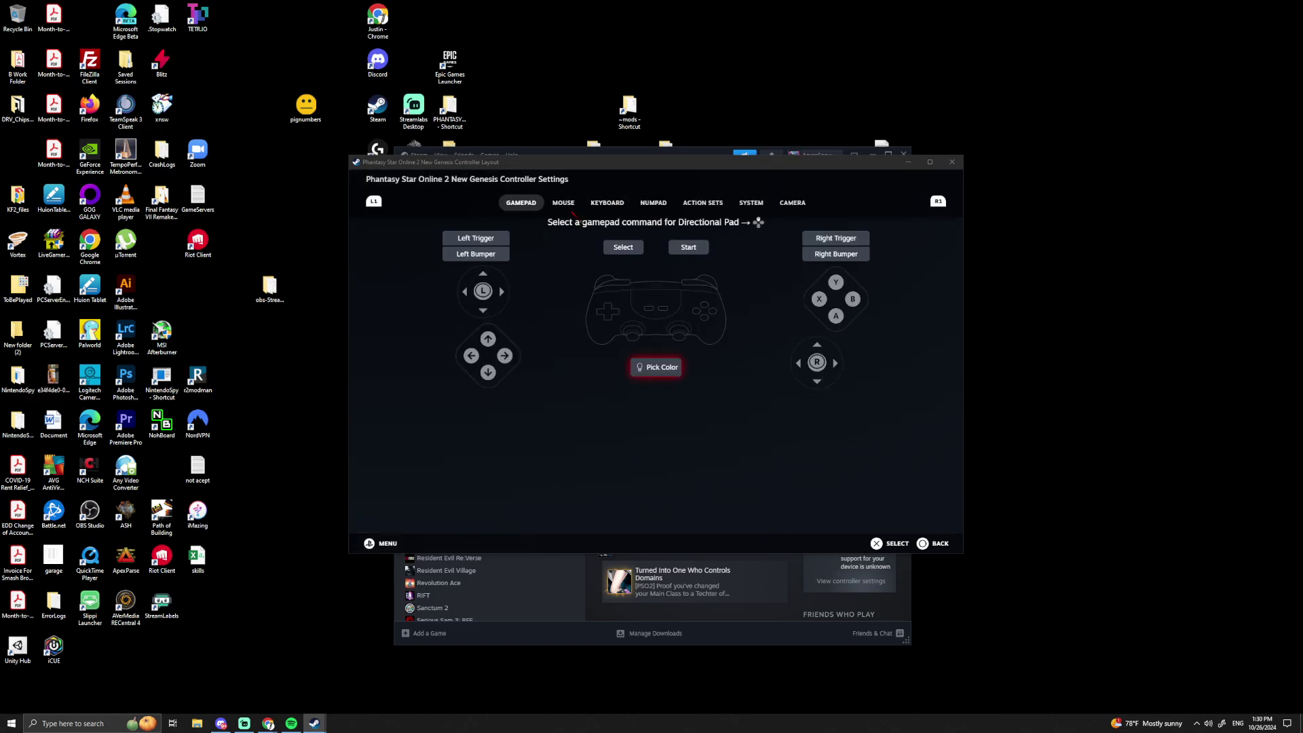
click(607, 202)
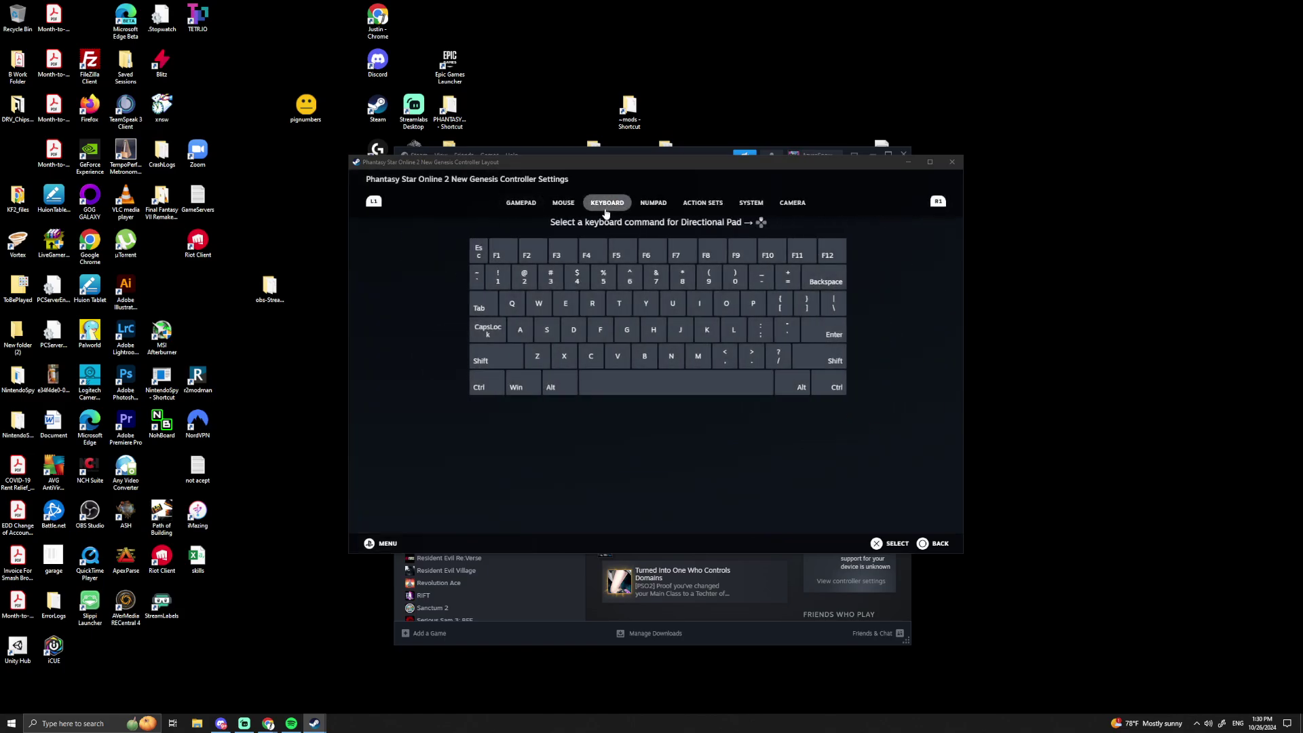
click(578, 283)
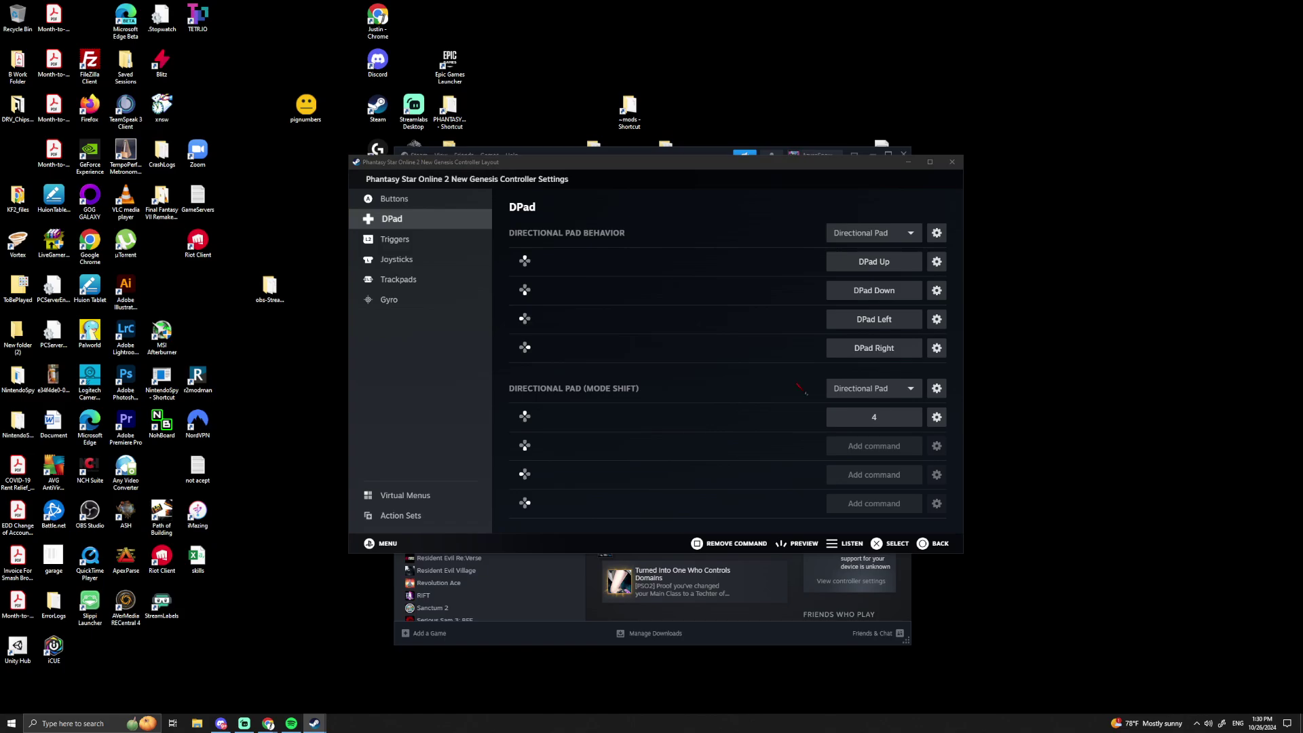
click(857, 453)
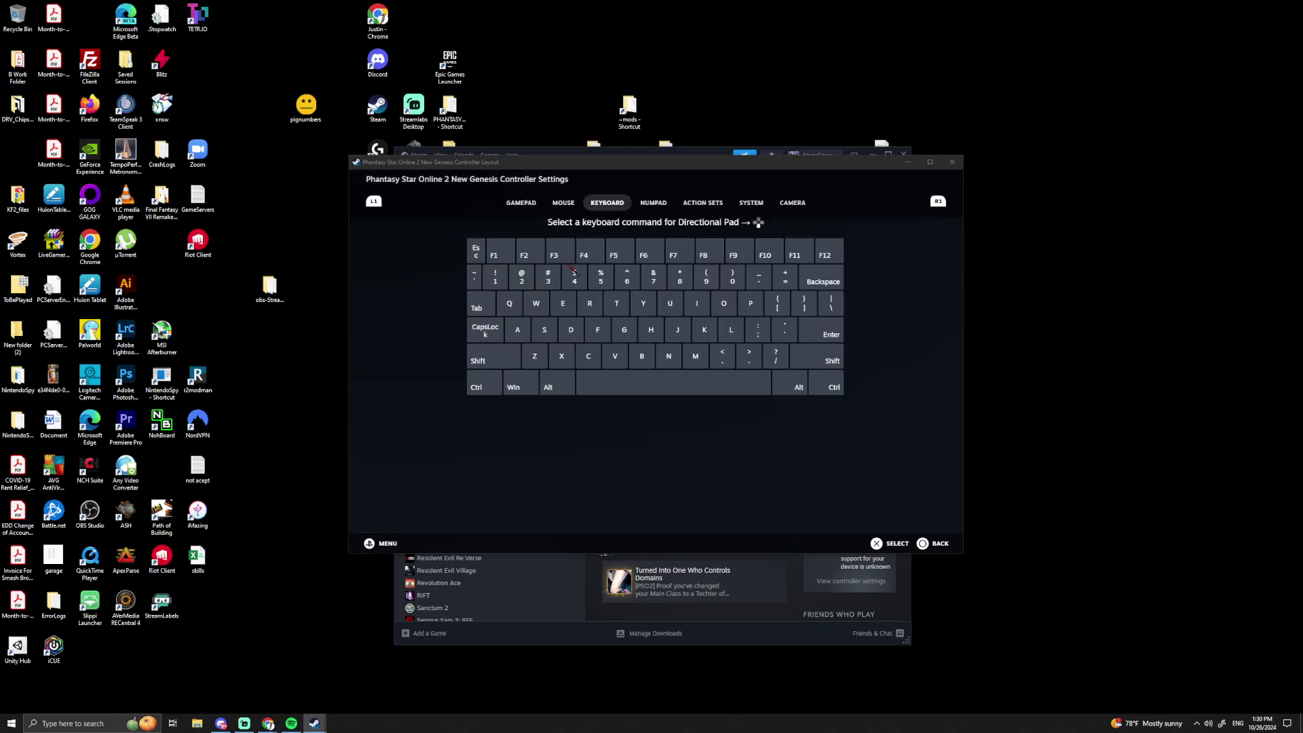
click(601, 283)
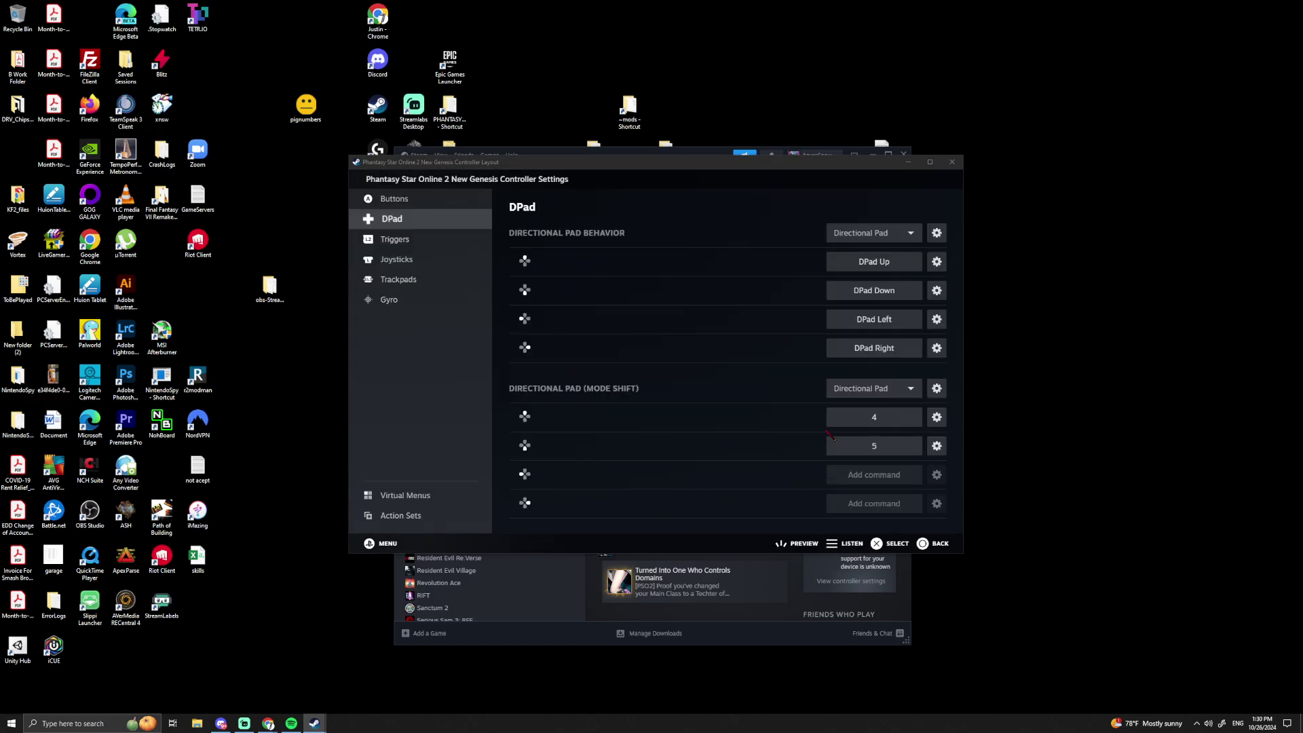
- In the directional pad mode shift, bind left to the keyboard key 1 and right to the key 0
click(888, 482)
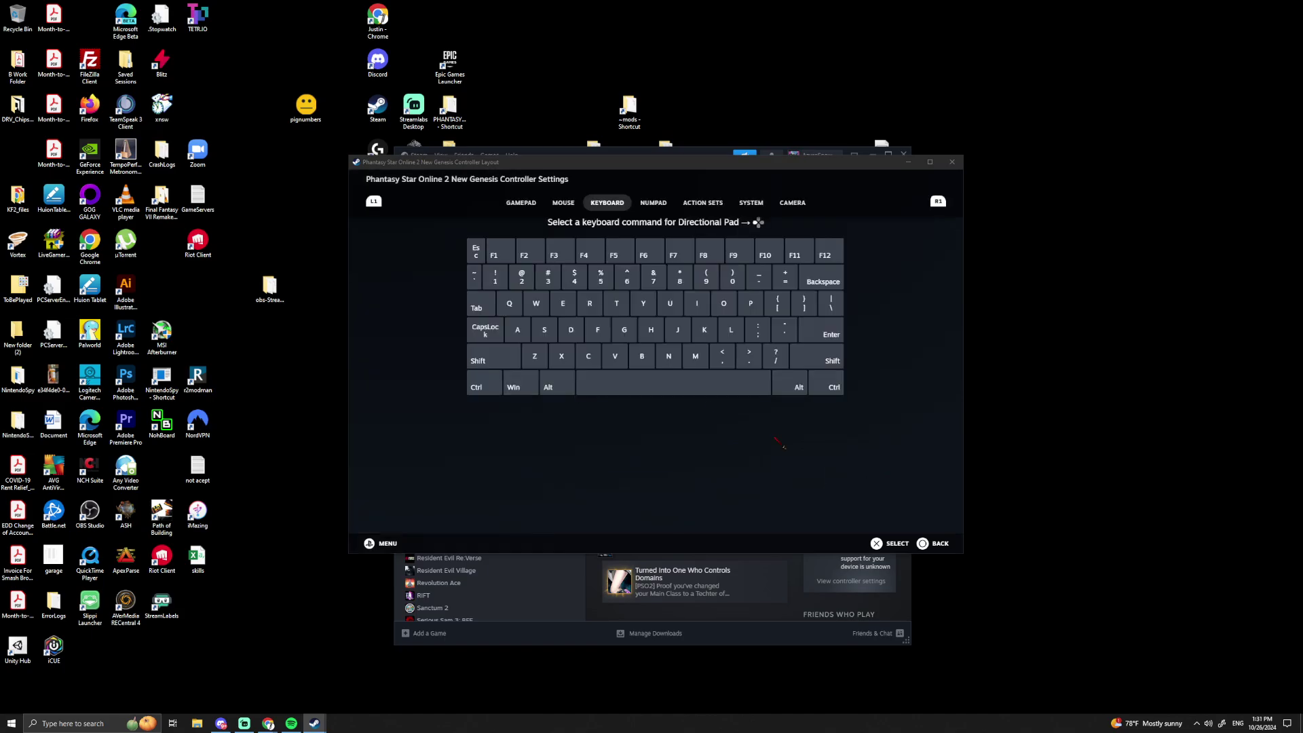
click(496, 283)
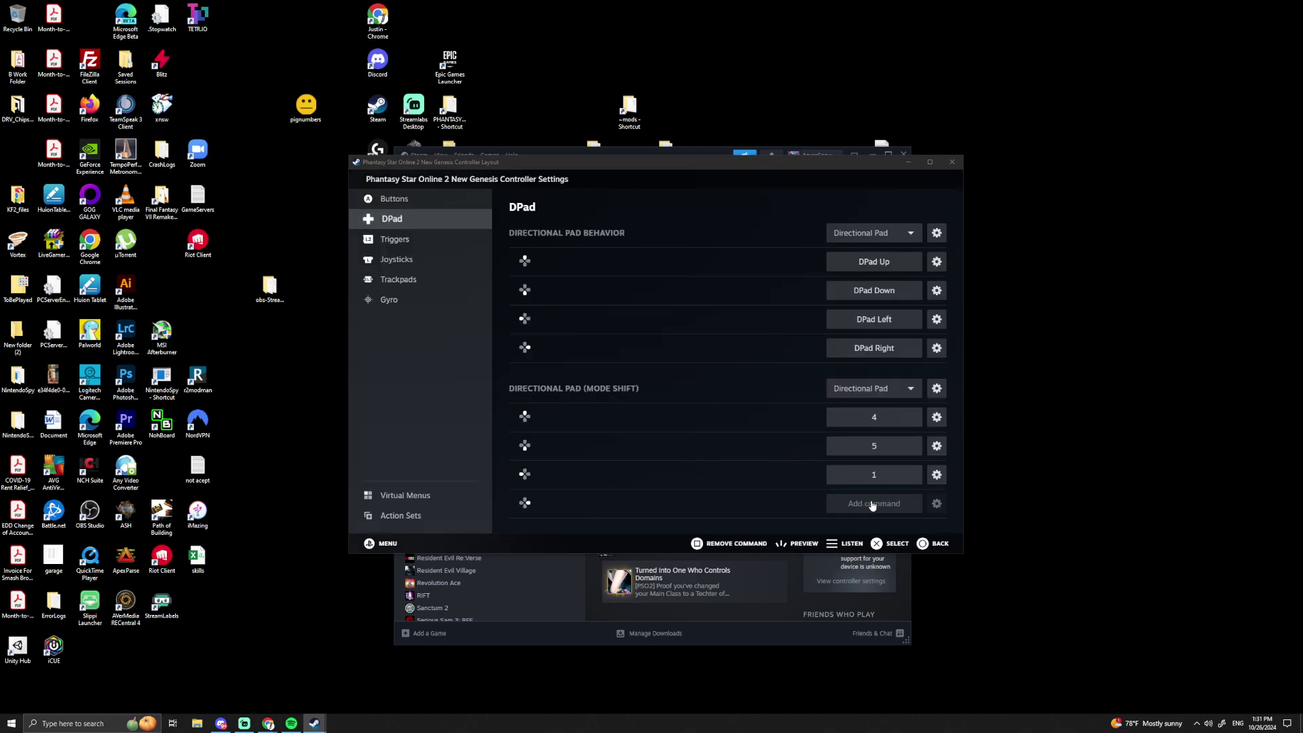
click(874, 503)
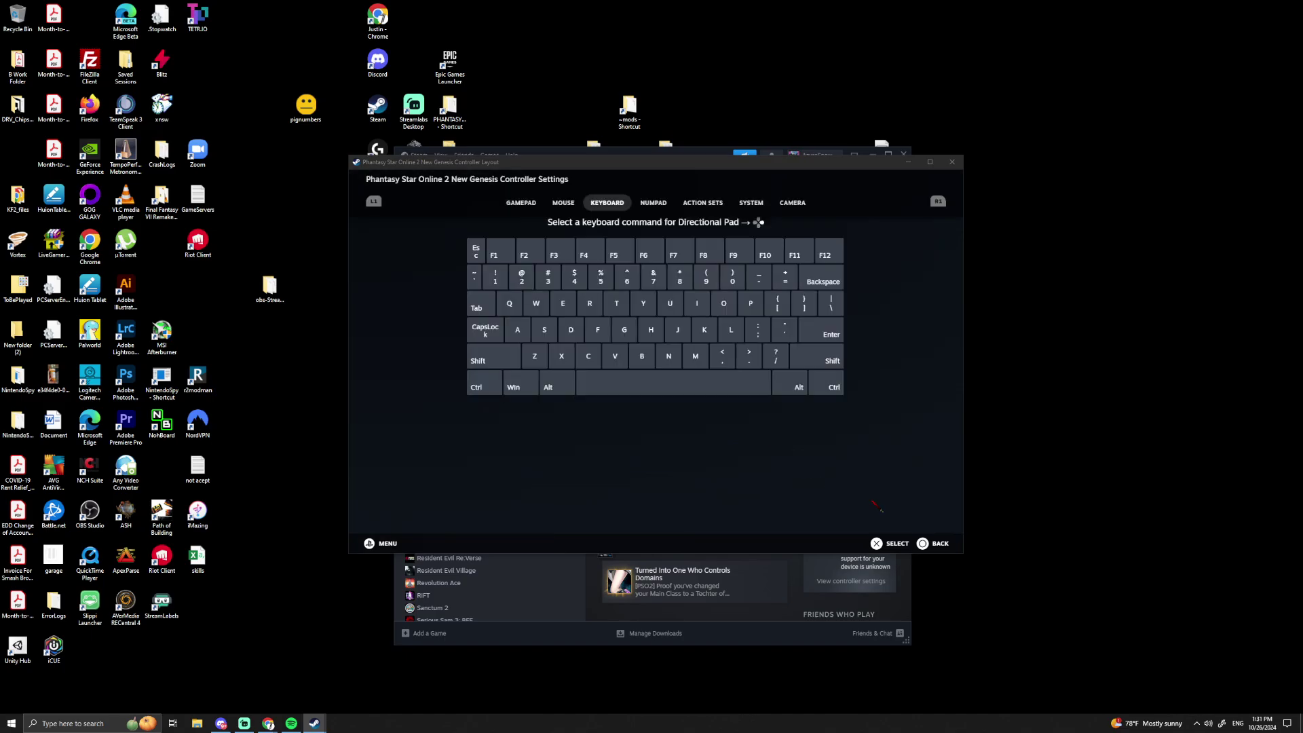
click(739, 283)
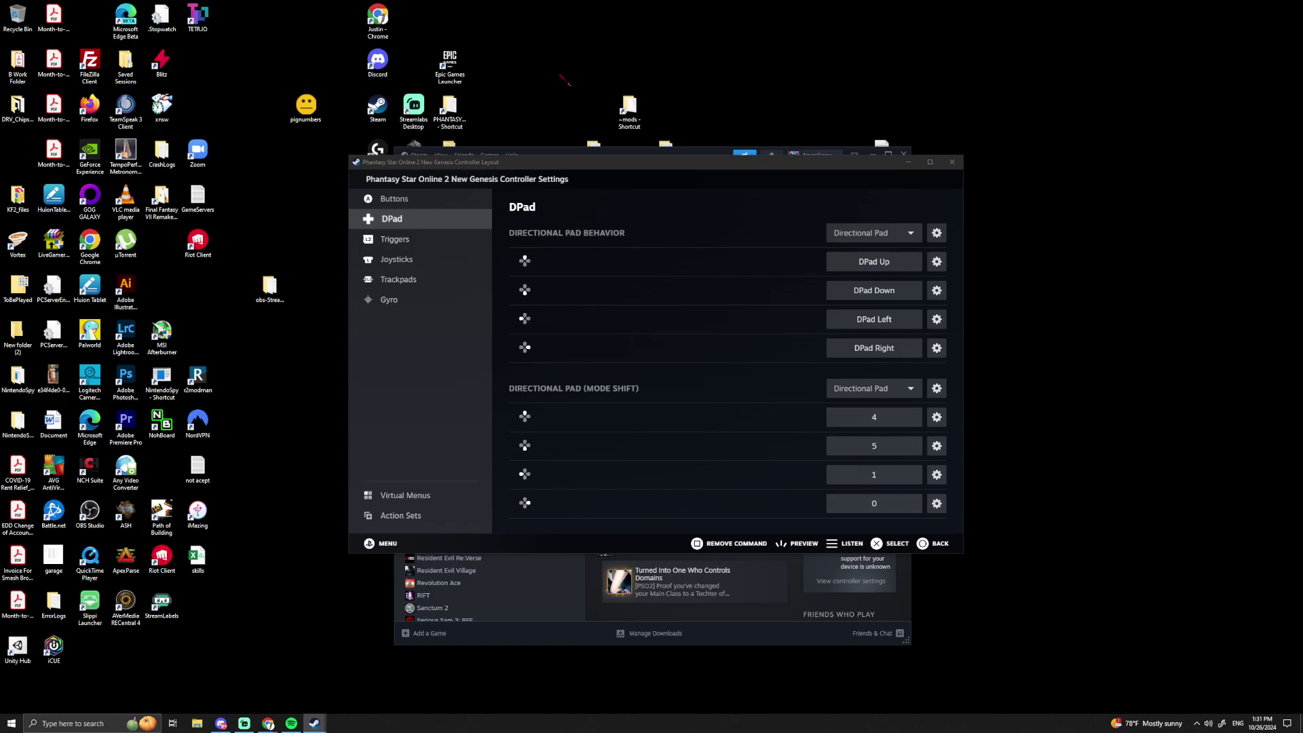
- For the regular trackpad behavior, bind the right trackpad click to the keyboard key 7 and the left trackpad click to 6
click(415, 284)
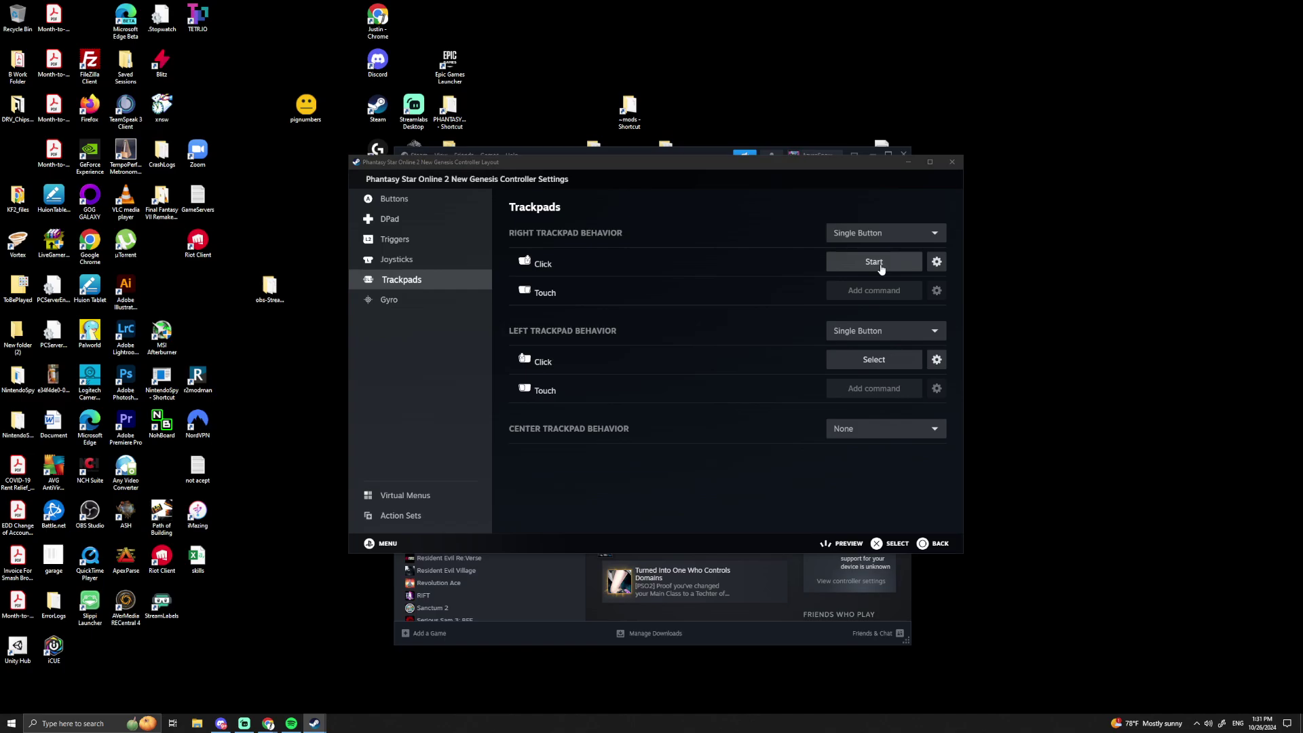
click(875, 264)
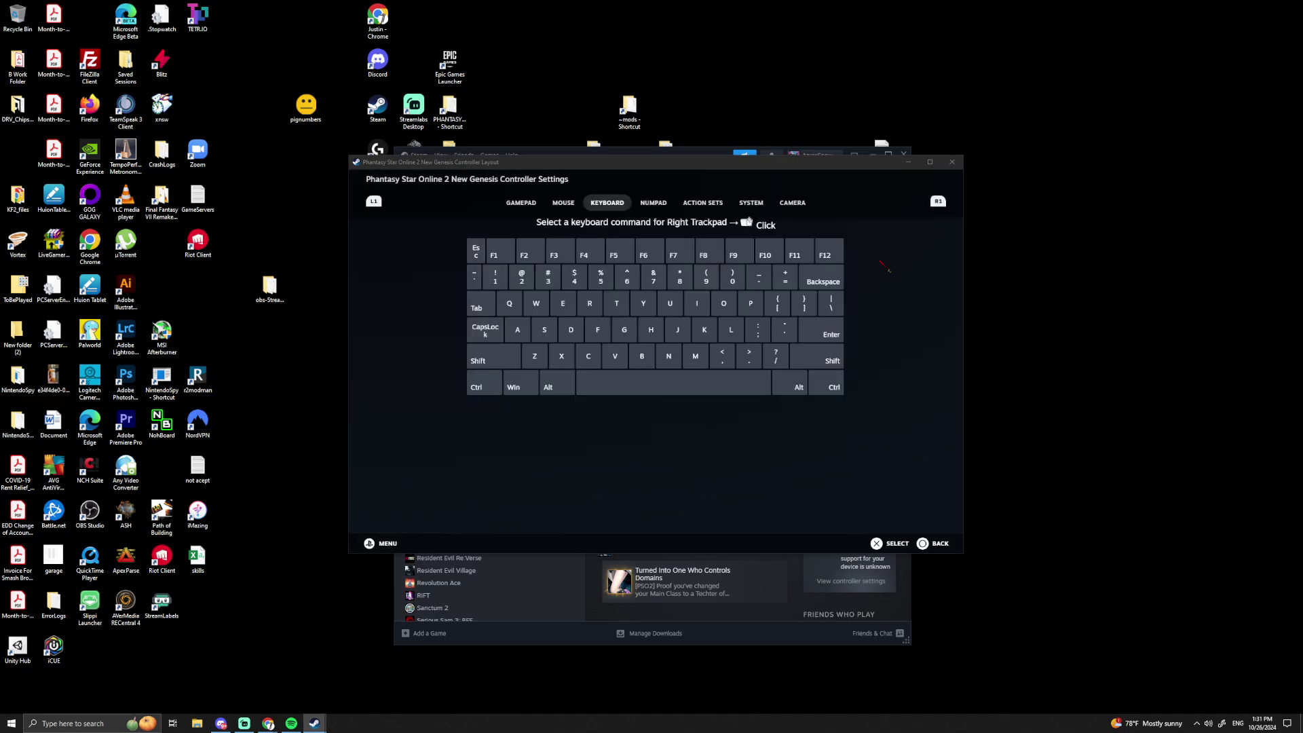
click(654, 283)
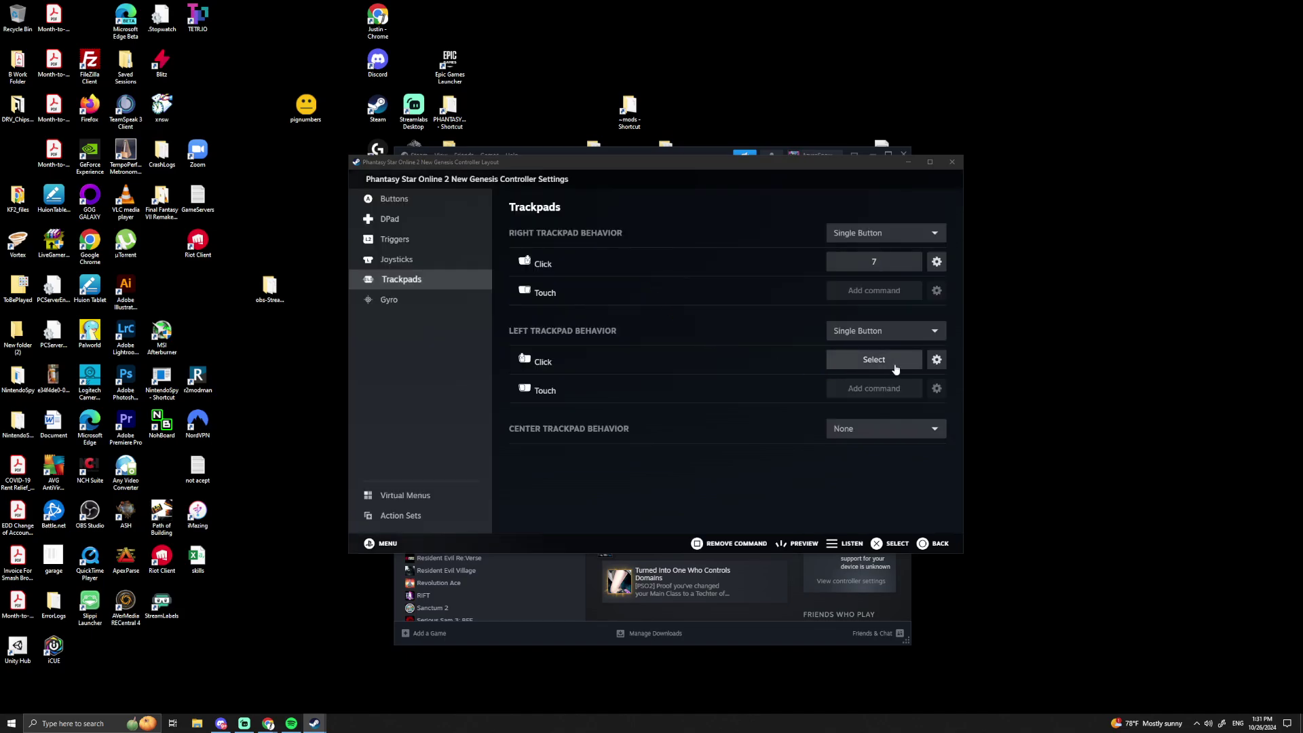
click(884, 365)
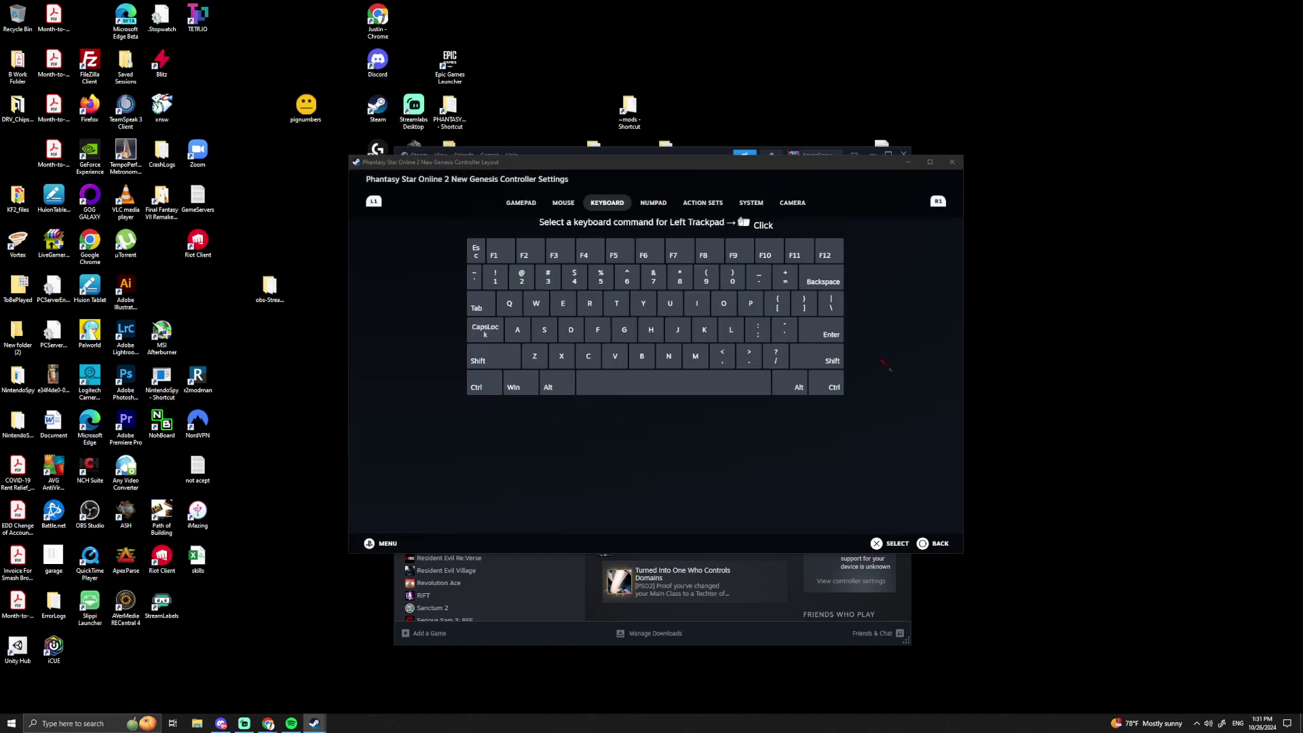
click(628, 281)
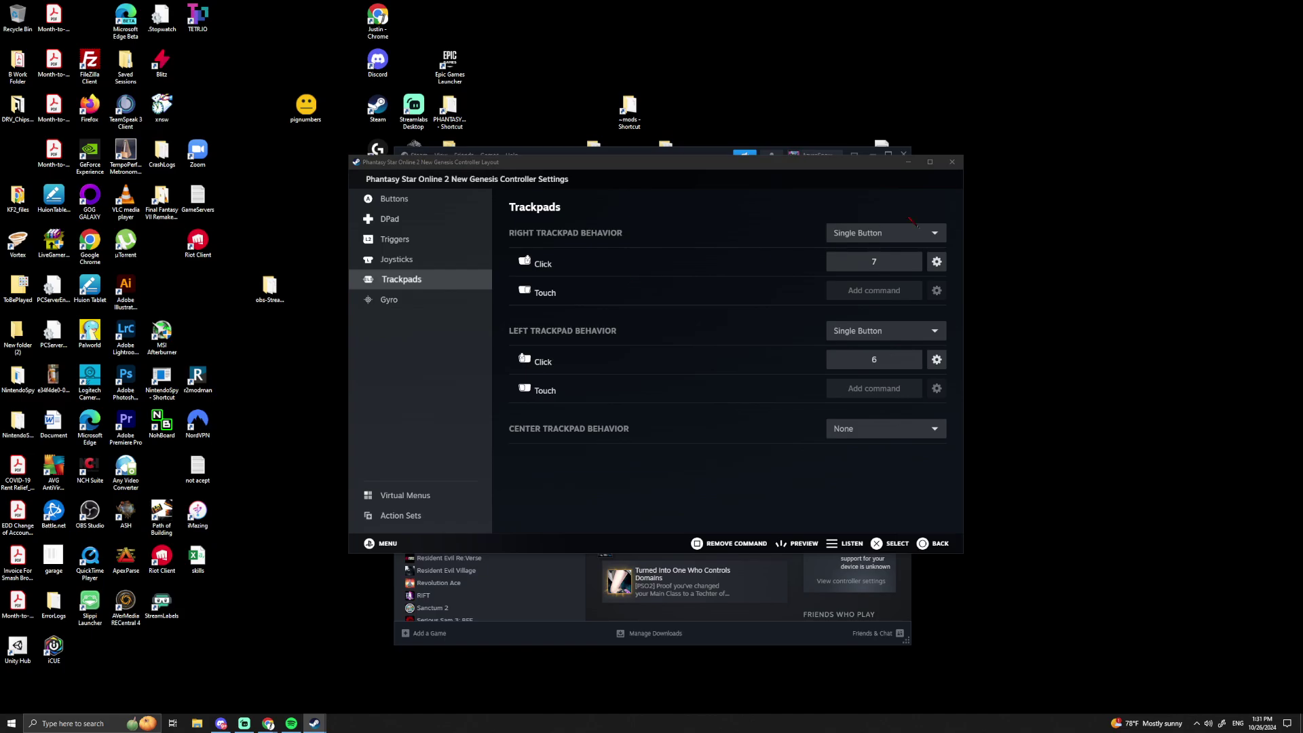
- Create a mode shift for the right trackpad and bind its click to the keyboard key 9
click(935, 236)
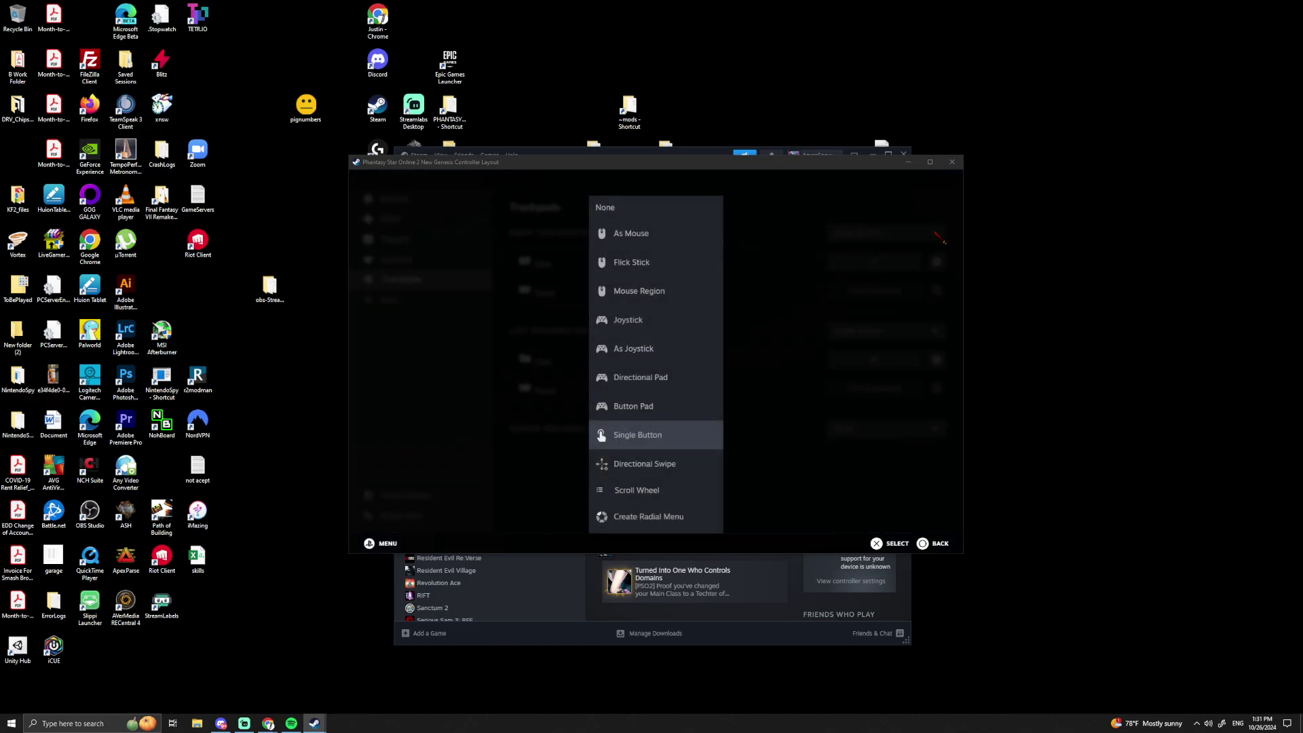
scroll(676, 445, down, 2)
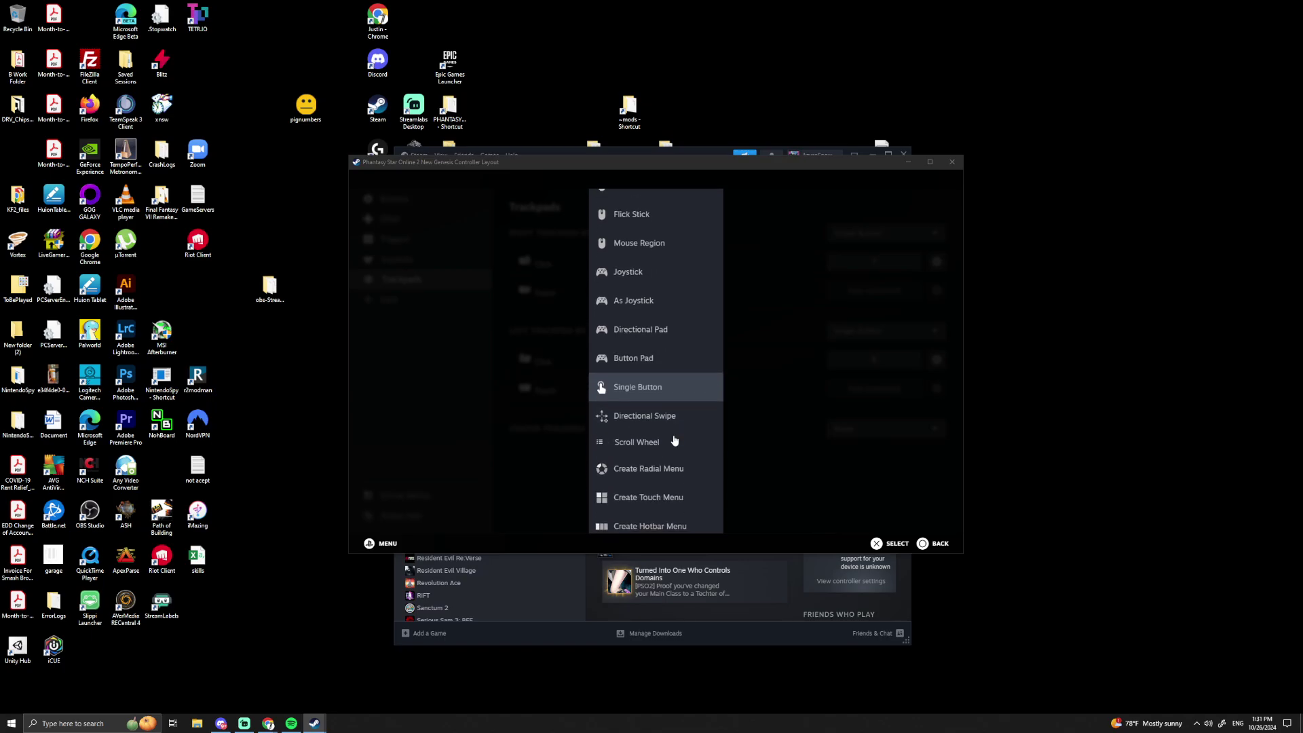
scroll(672, 453, down, 1)
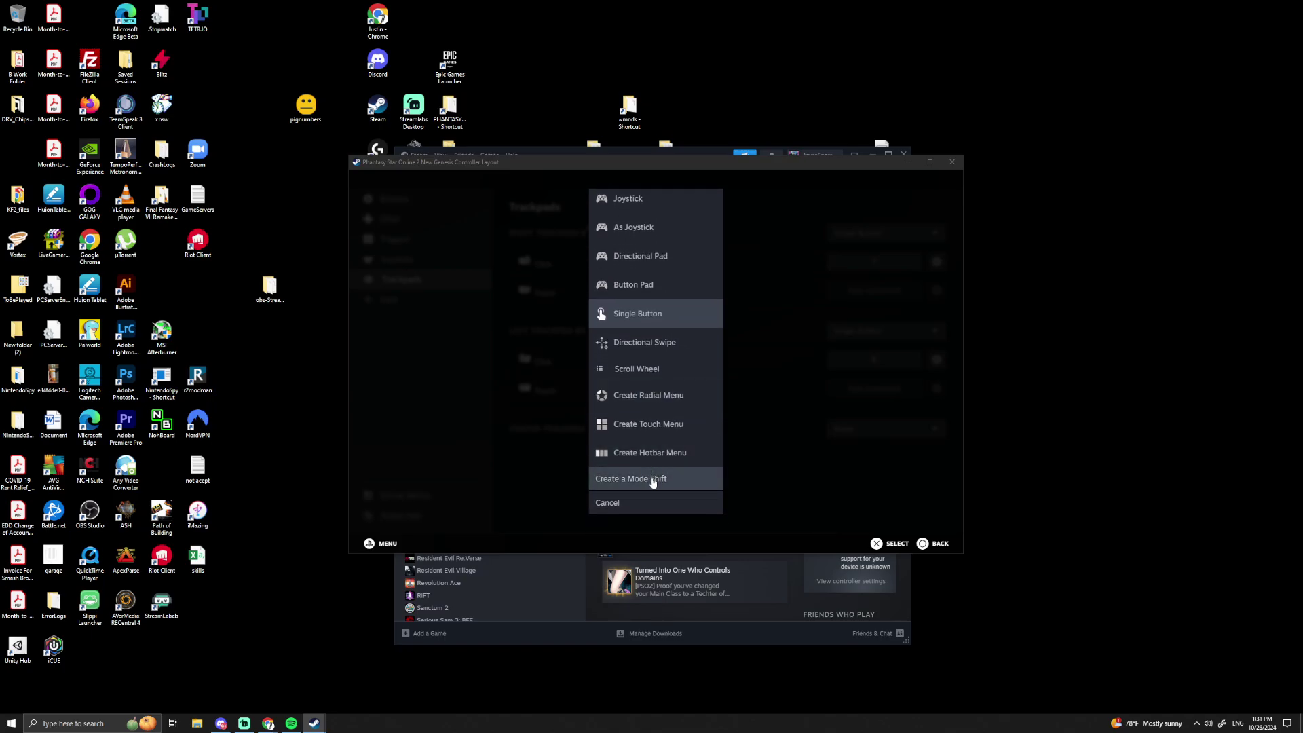
click(653, 479)
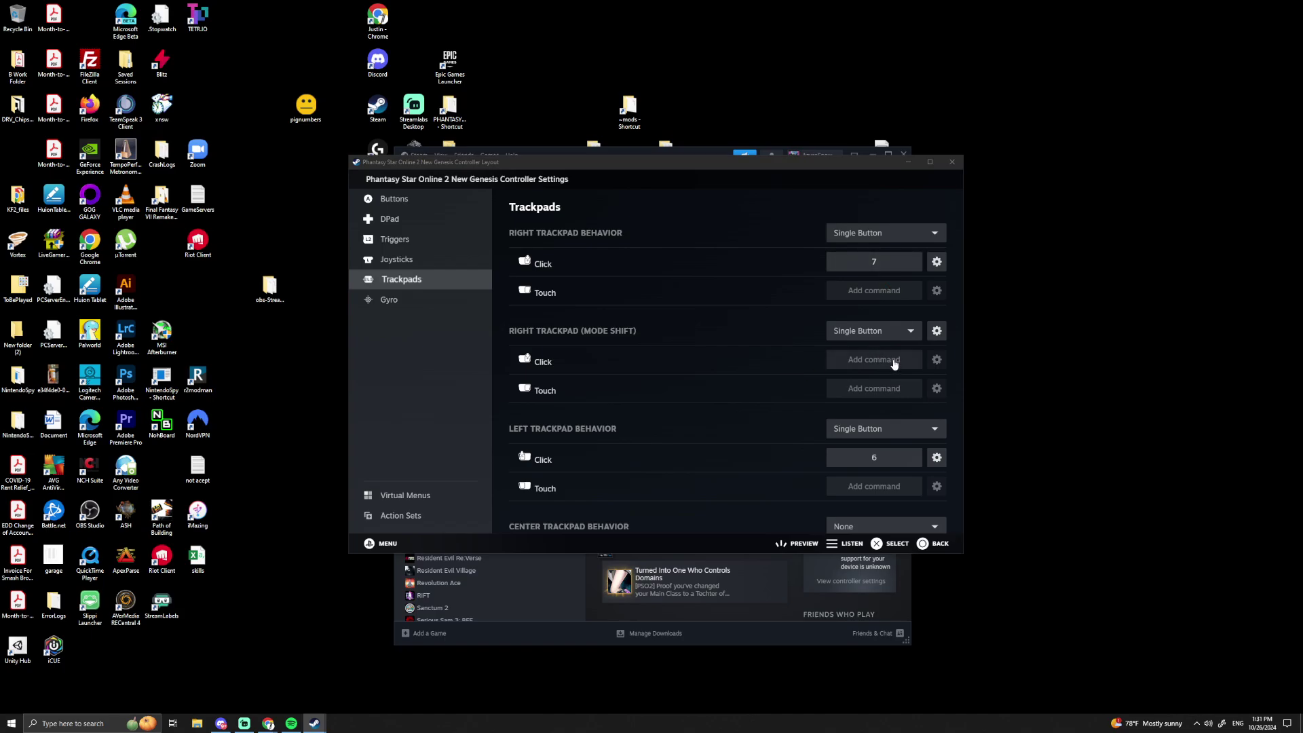
click(895, 364)
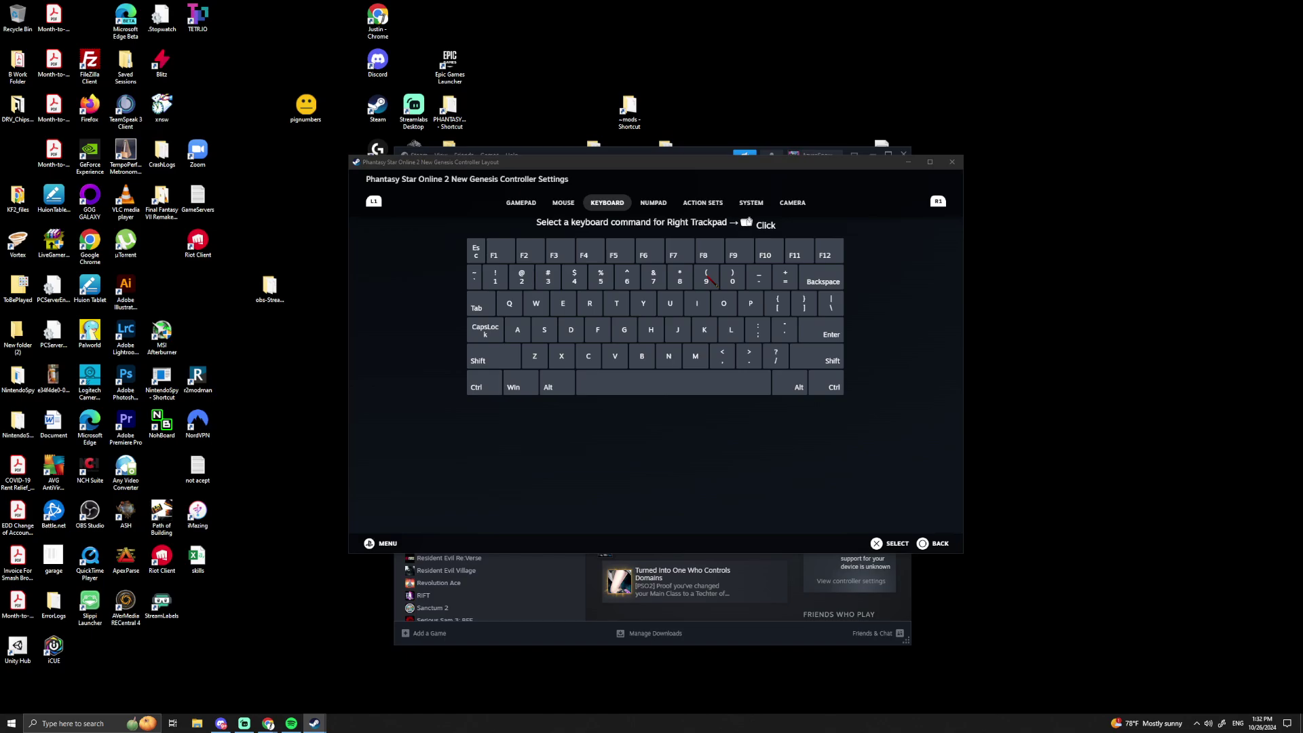
click(709, 279)
- Create a mode shift for the left trackpad and set its mode shift button to Left Trigger Full Pull
scroll(909, 424, down, 1)
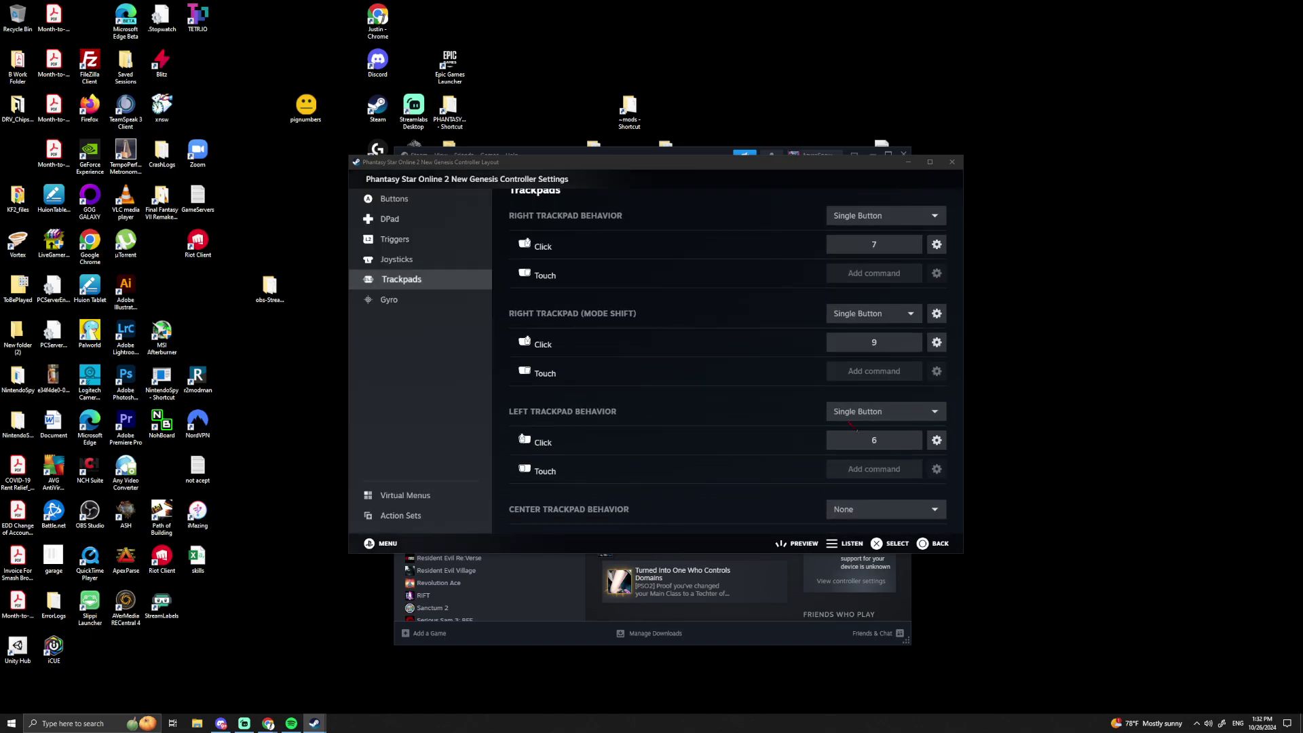
click(926, 414)
scroll(645, 468, down, 3)
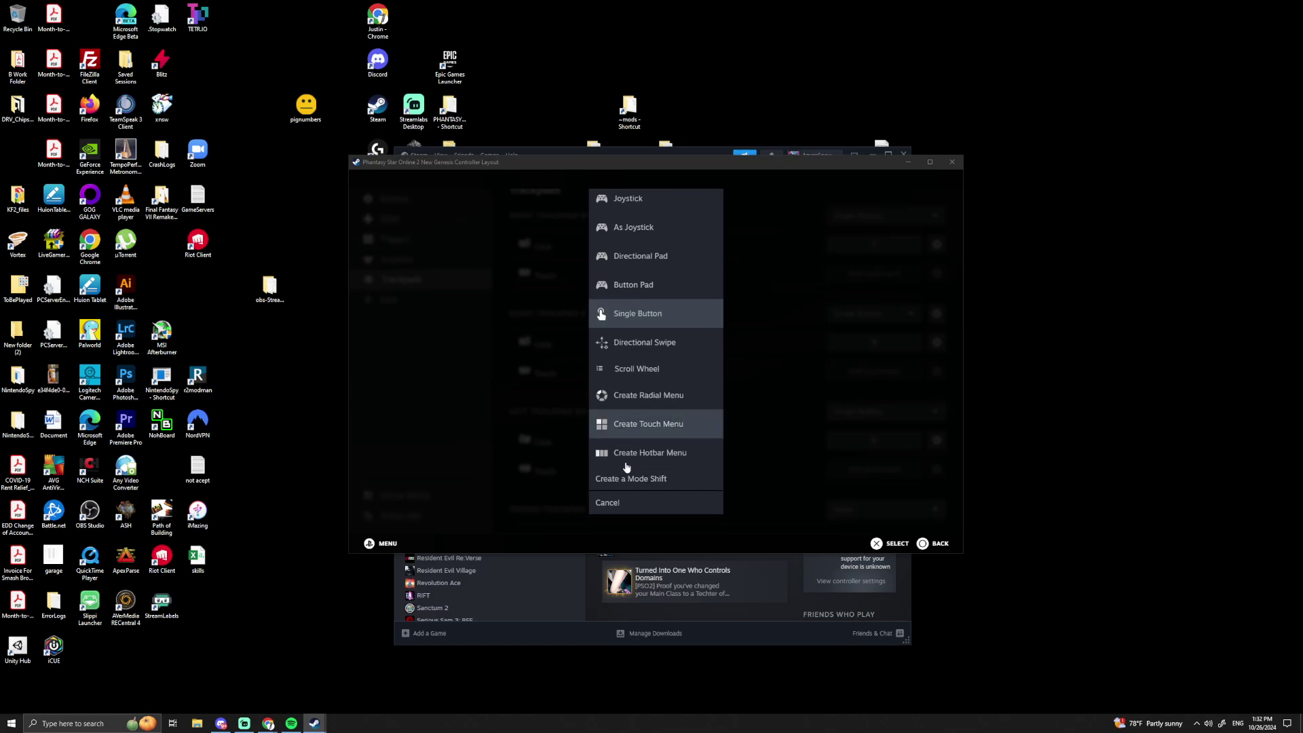
click(648, 452)
scroll(883, 380, down, 3)
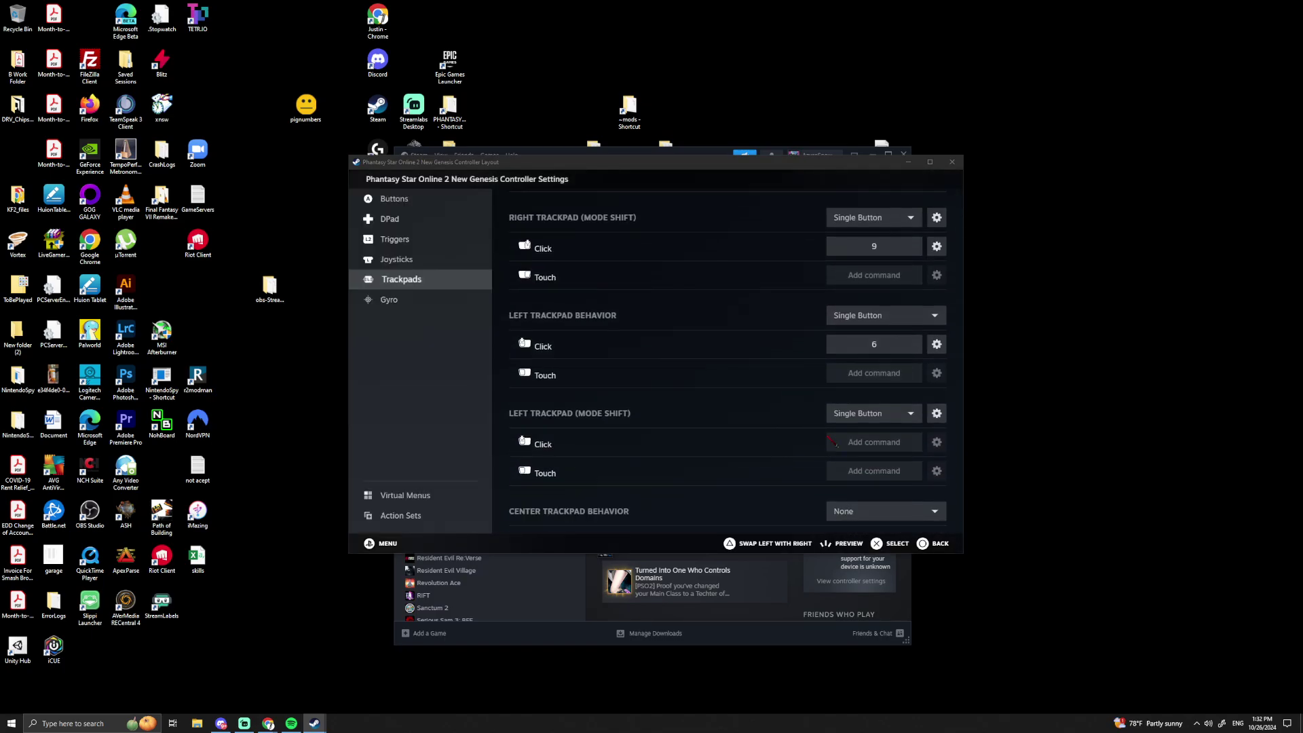
click(936, 415)
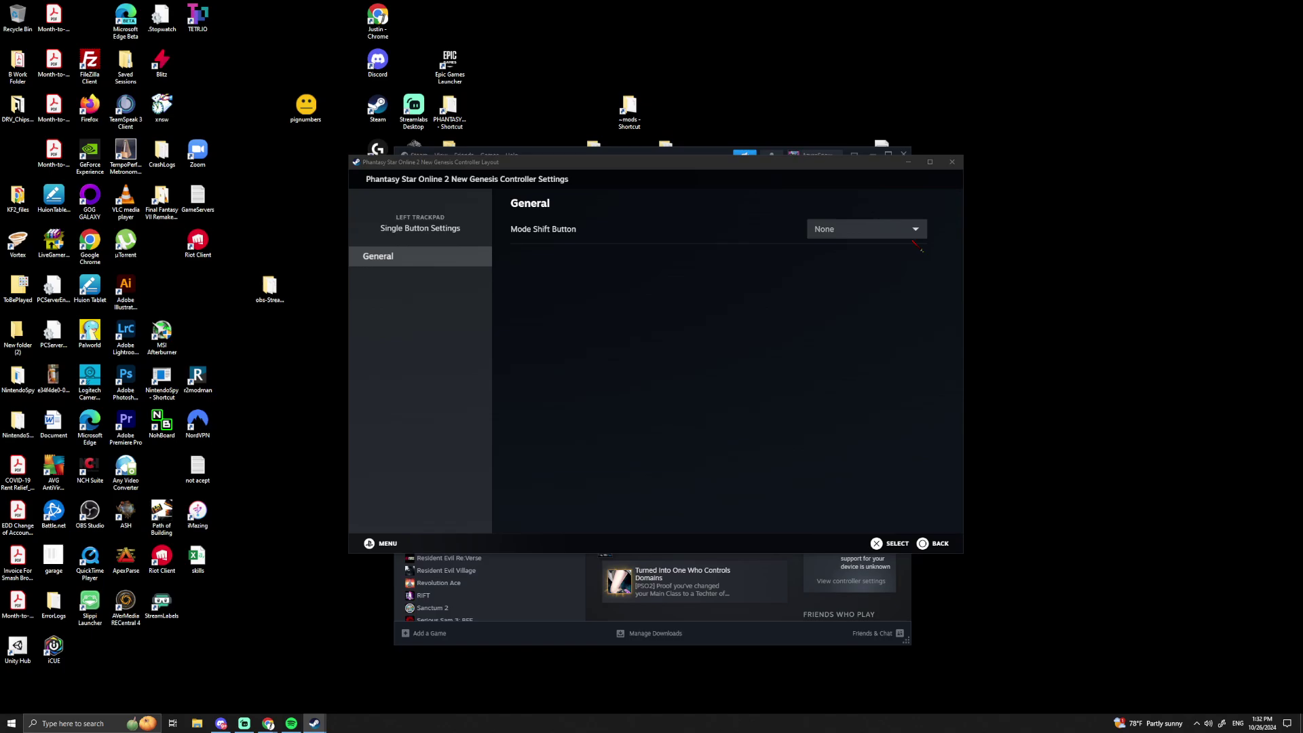
click(866, 236)
click(656, 240)
click(891, 543)
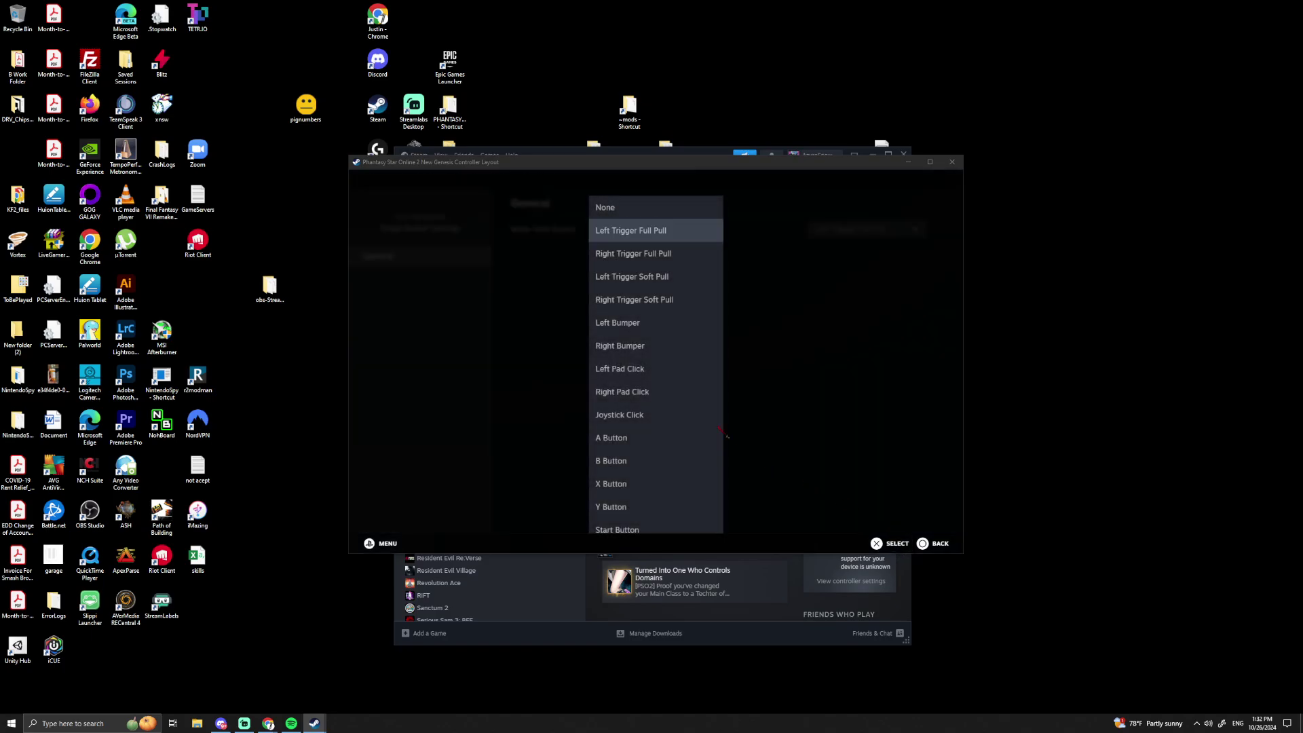
click(666, 233)
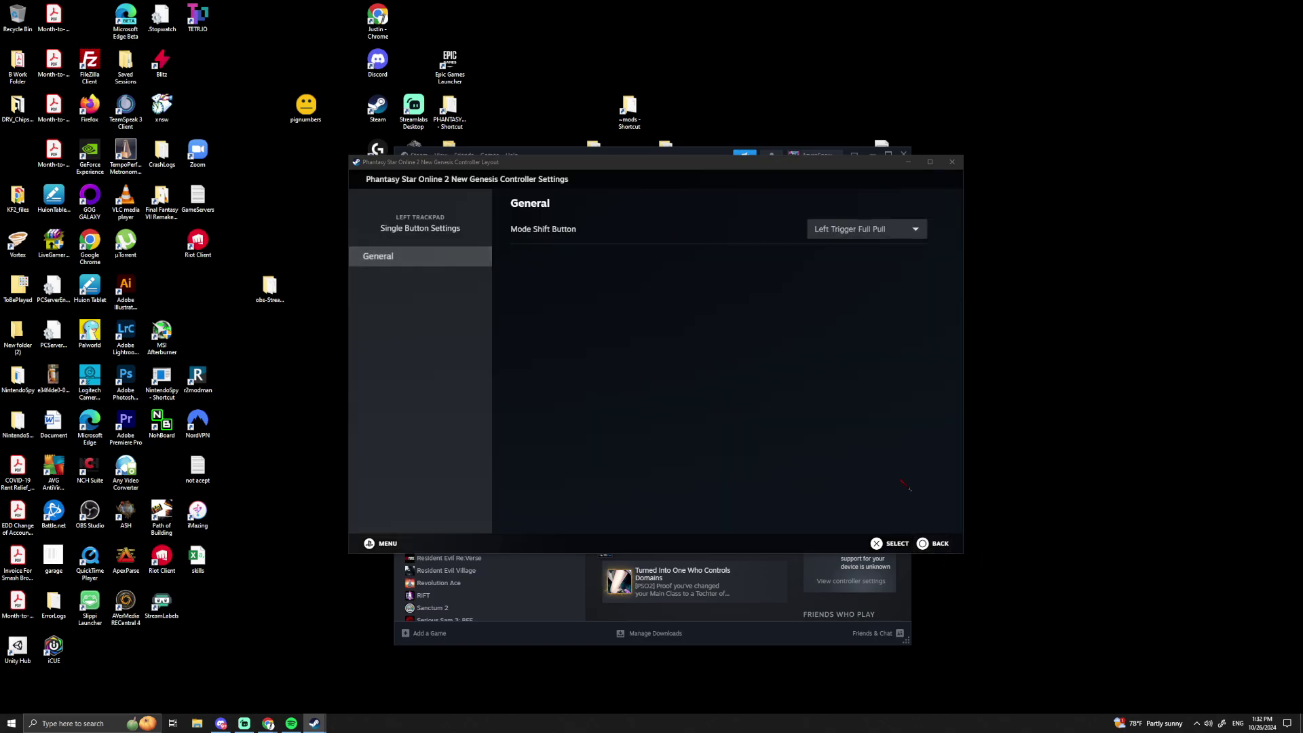
click(935, 543)
scroll(896, 478, down, 2)
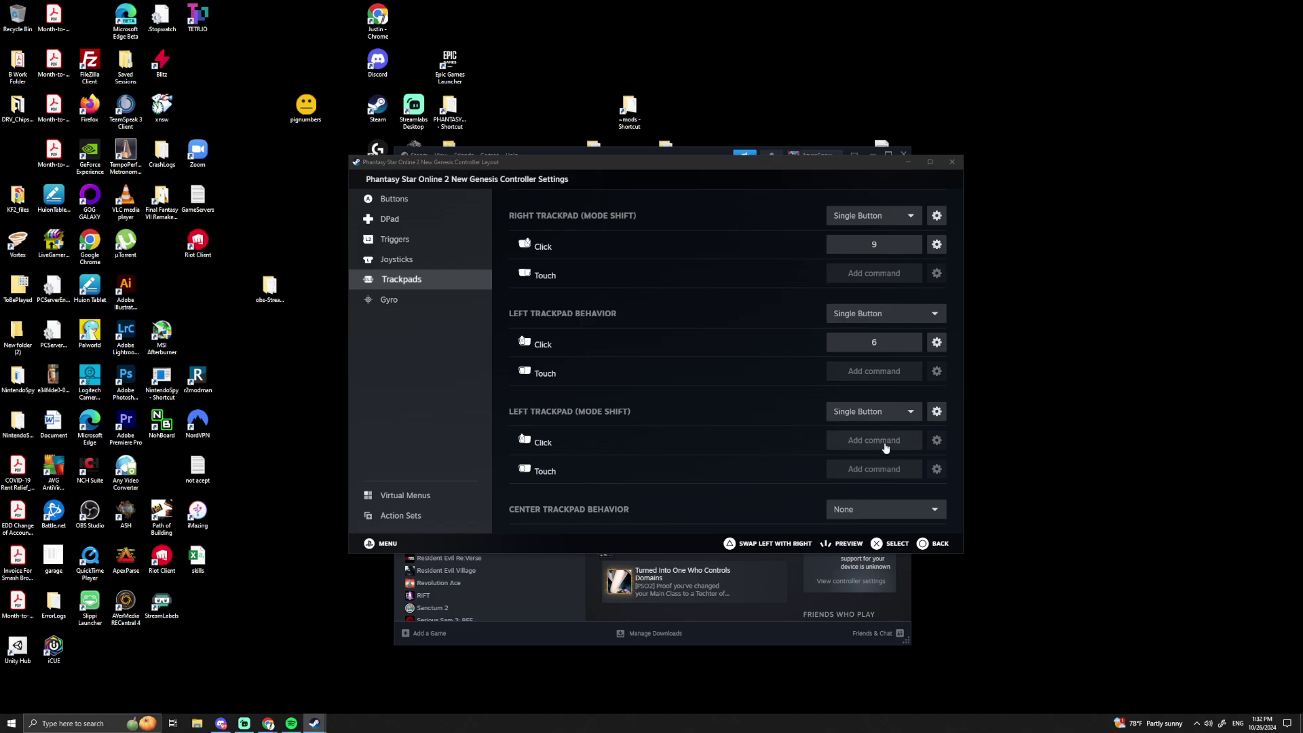
- Bind the left trackpad's mode shift click to the keyboard key 8 and return to the controller layout overview
click(885, 447)
click(684, 285)
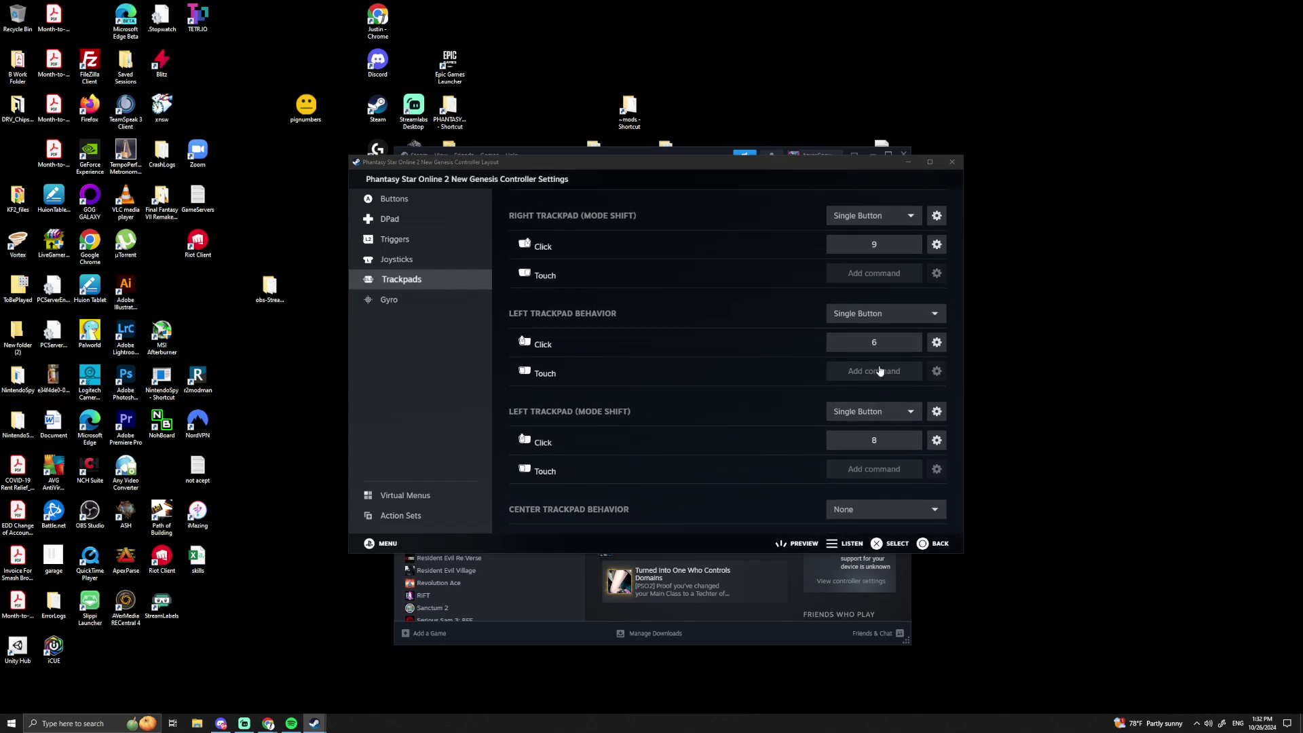
scroll(880, 370, up, 2)
scroll(888, 346, down, 2)
click(928, 548)
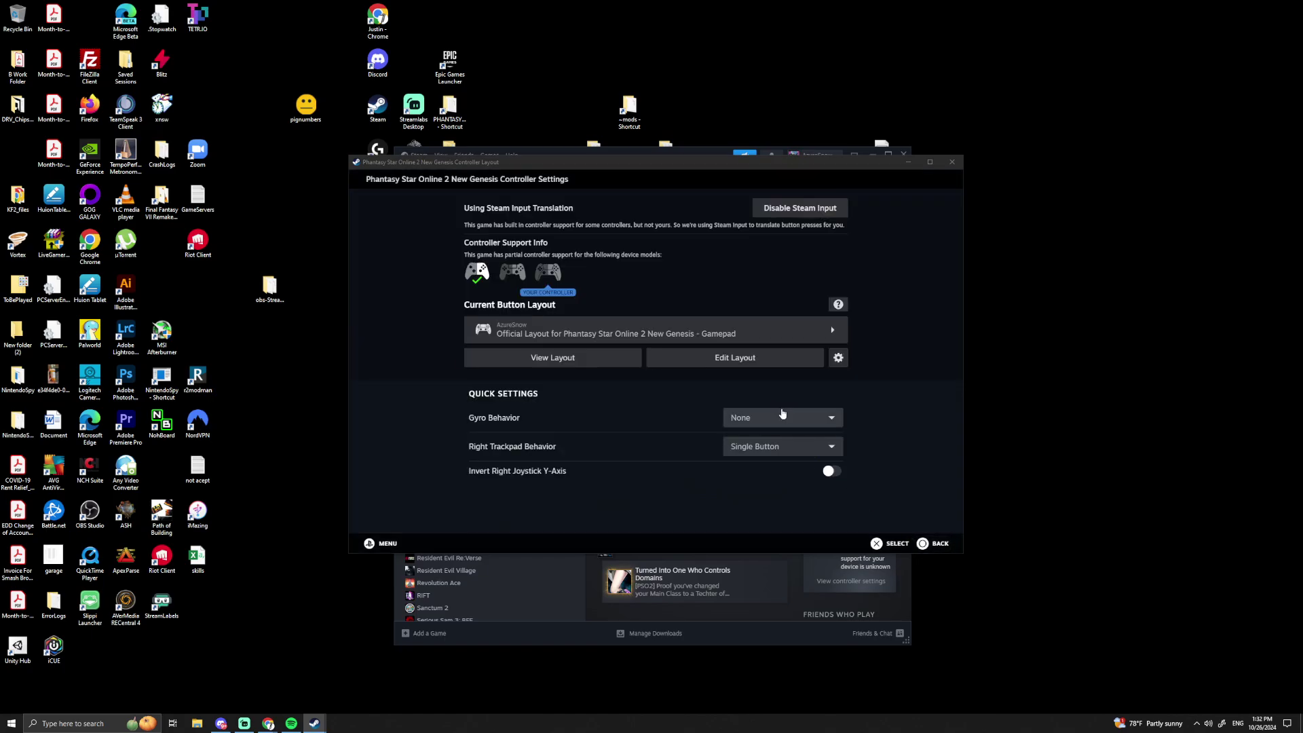
- Reopen the layout for editing and review the regular and mode shift bindings of the face buttons, directional pad and trackpads
click(771, 366)
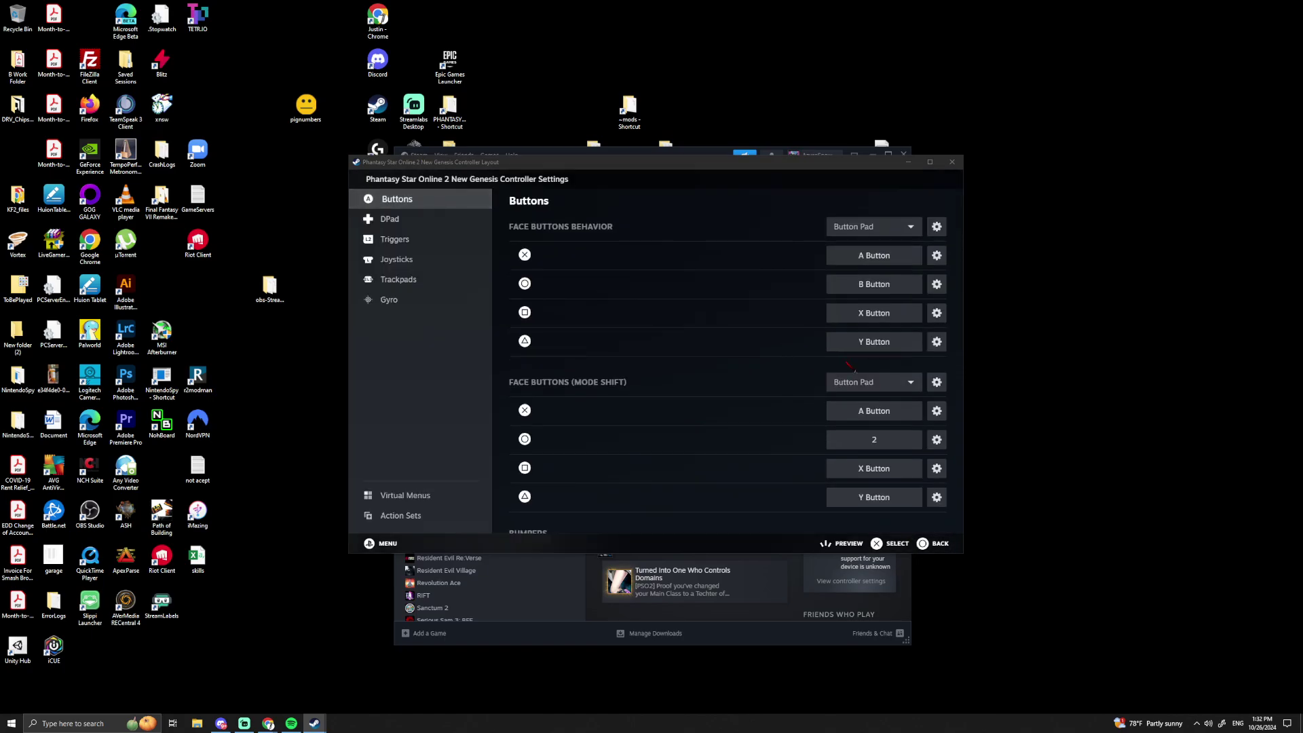
scroll(843, 364, down, 4)
scroll(855, 427, up, 3)
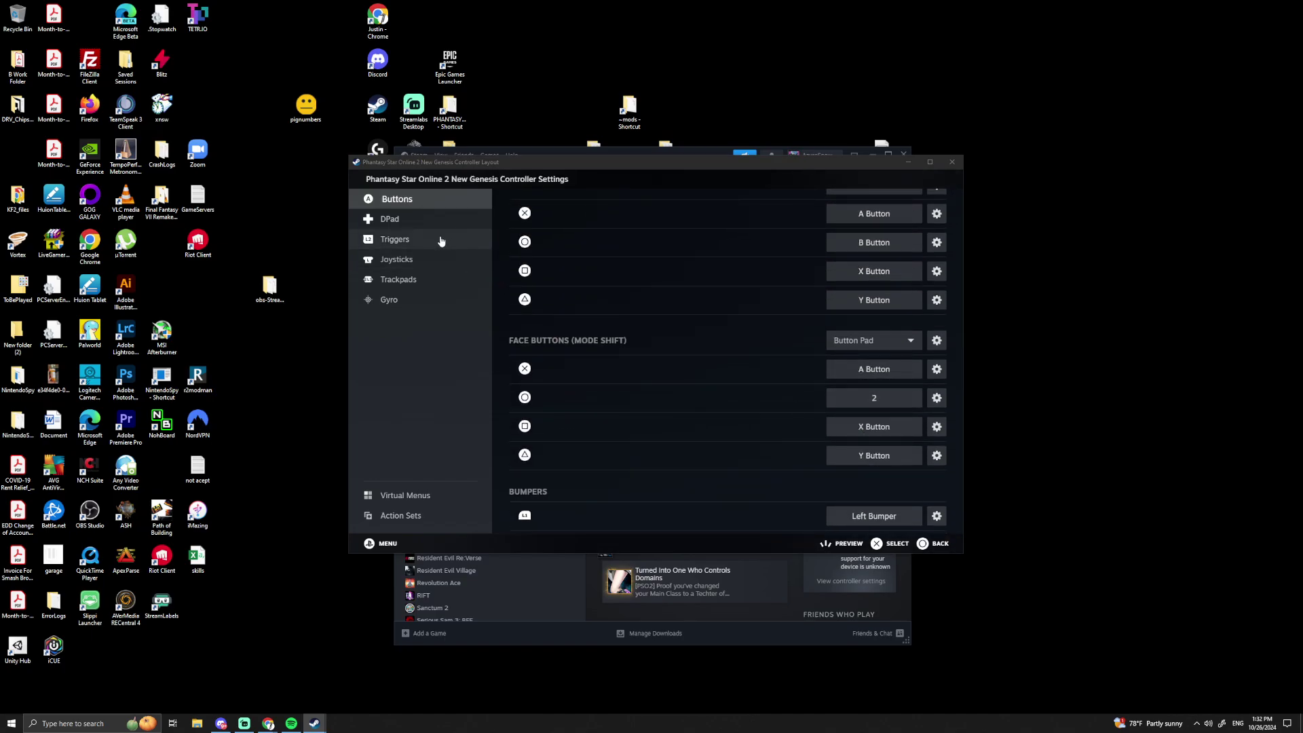
click(405, 220)
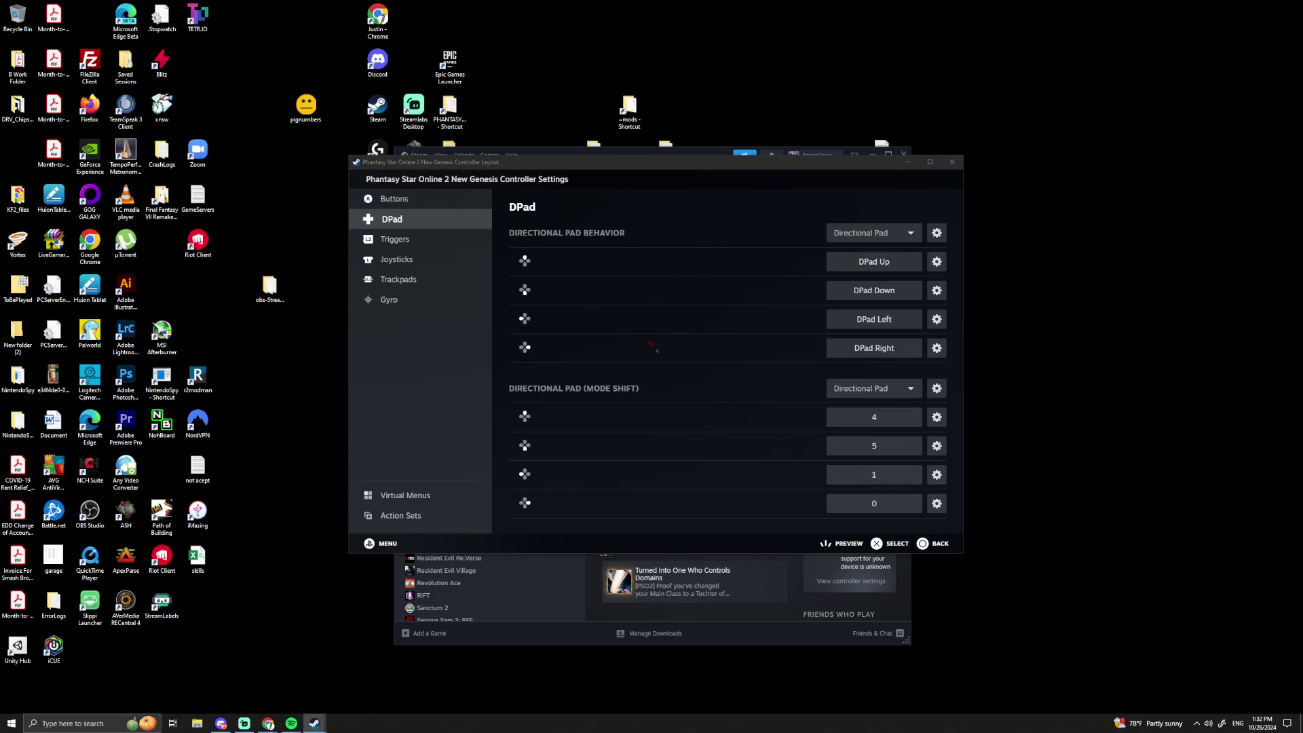
click(428, 201)
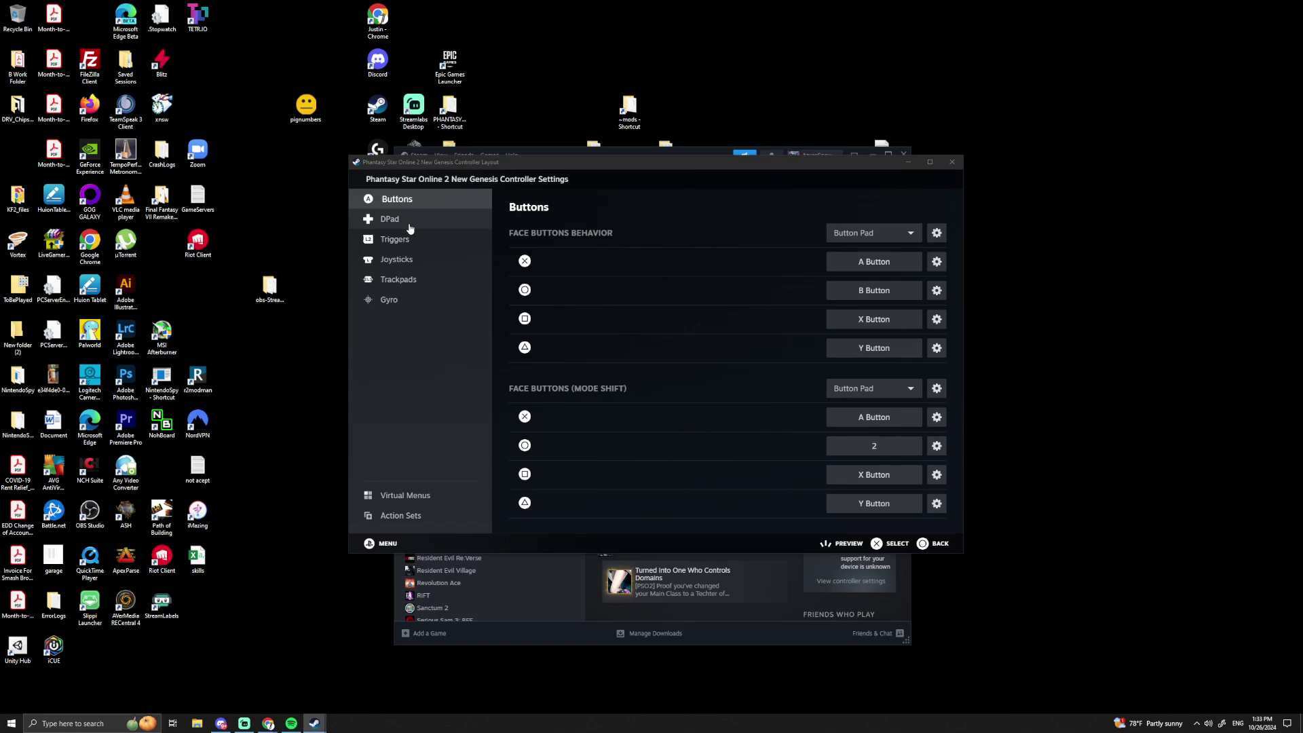
click(409, 225)
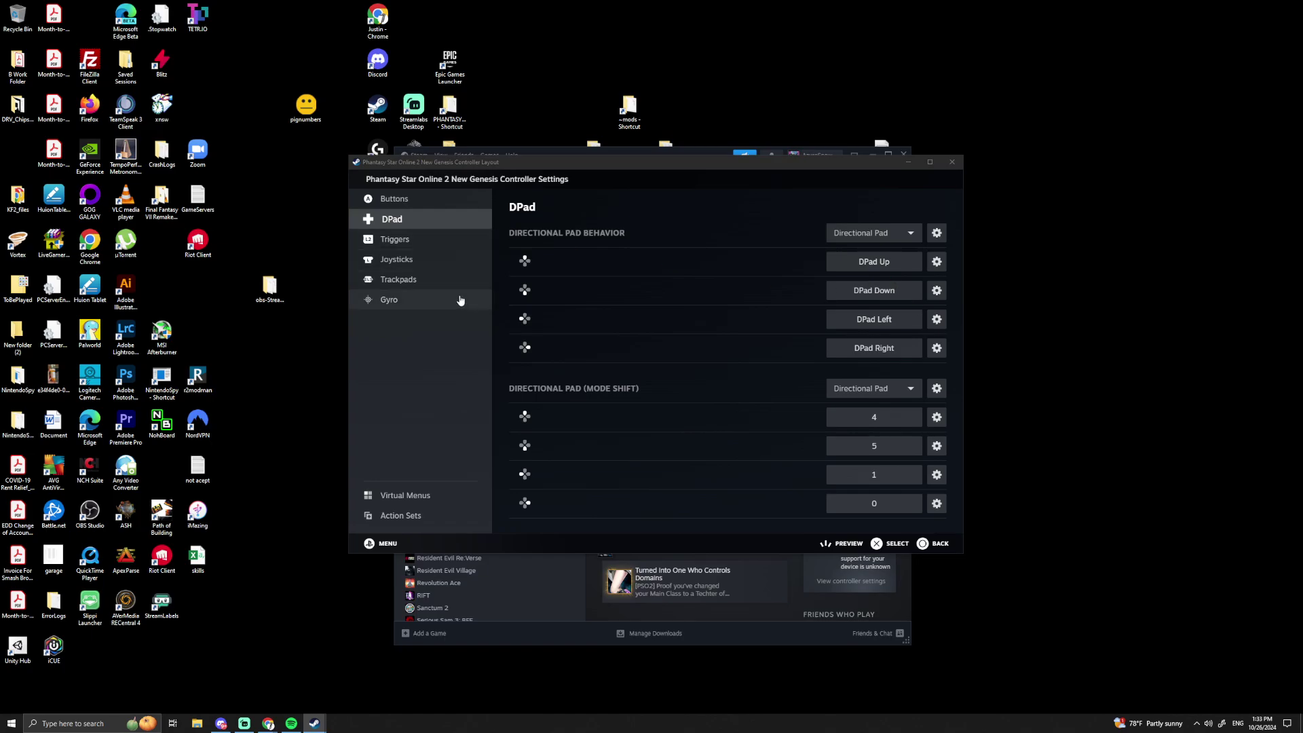
click(411, 283)
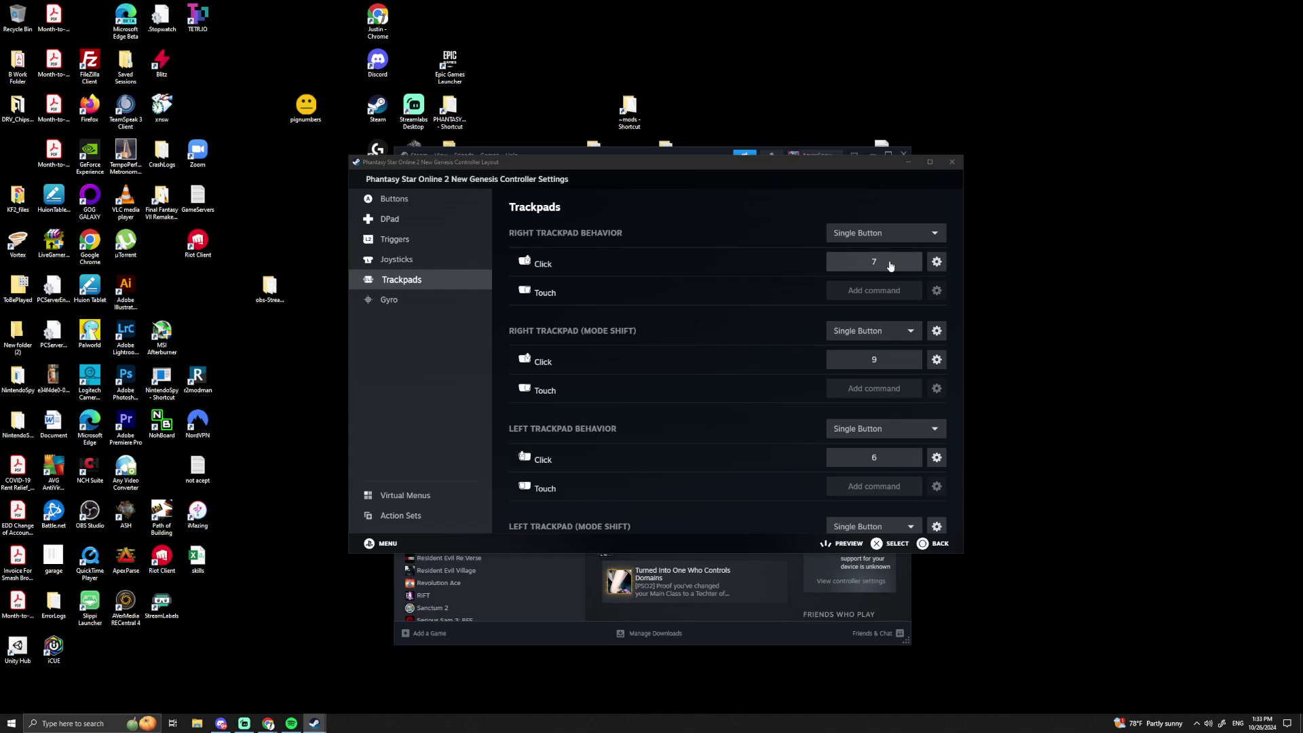
scroll(891, 266, down, 3)
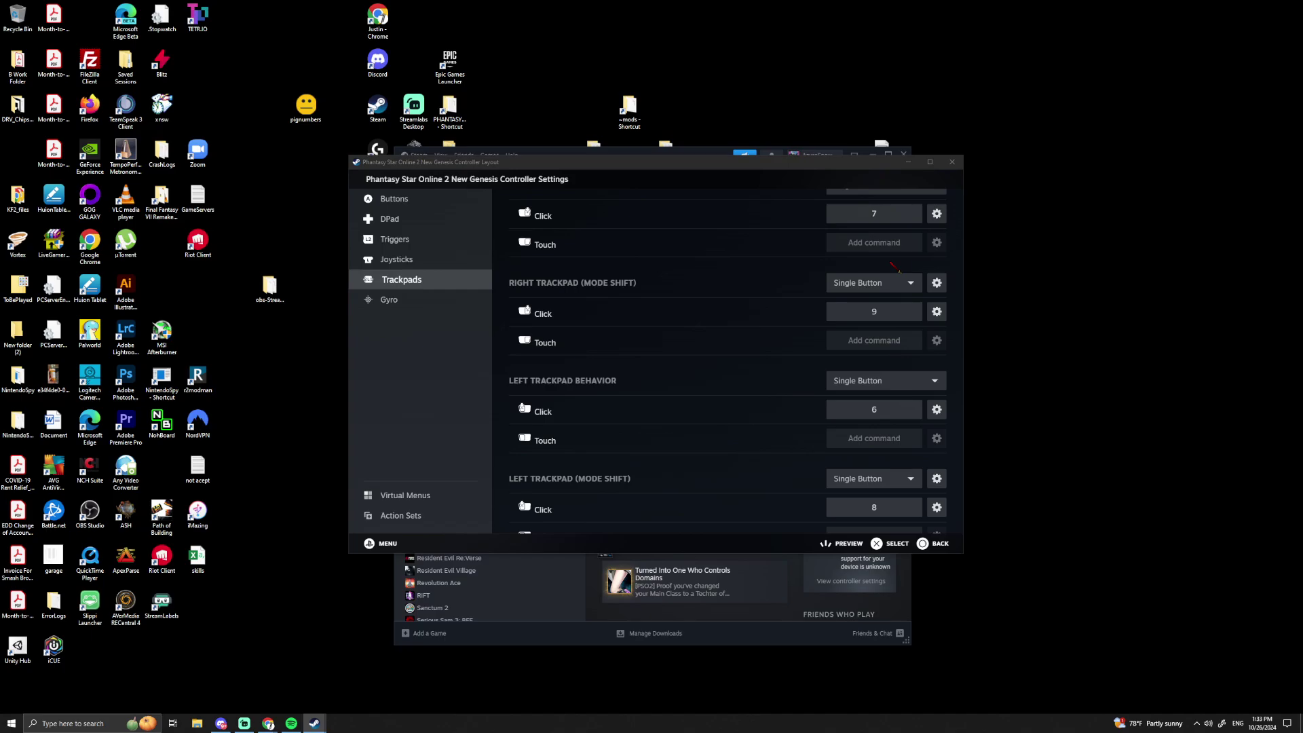
scroll(875, 367, down, 1)
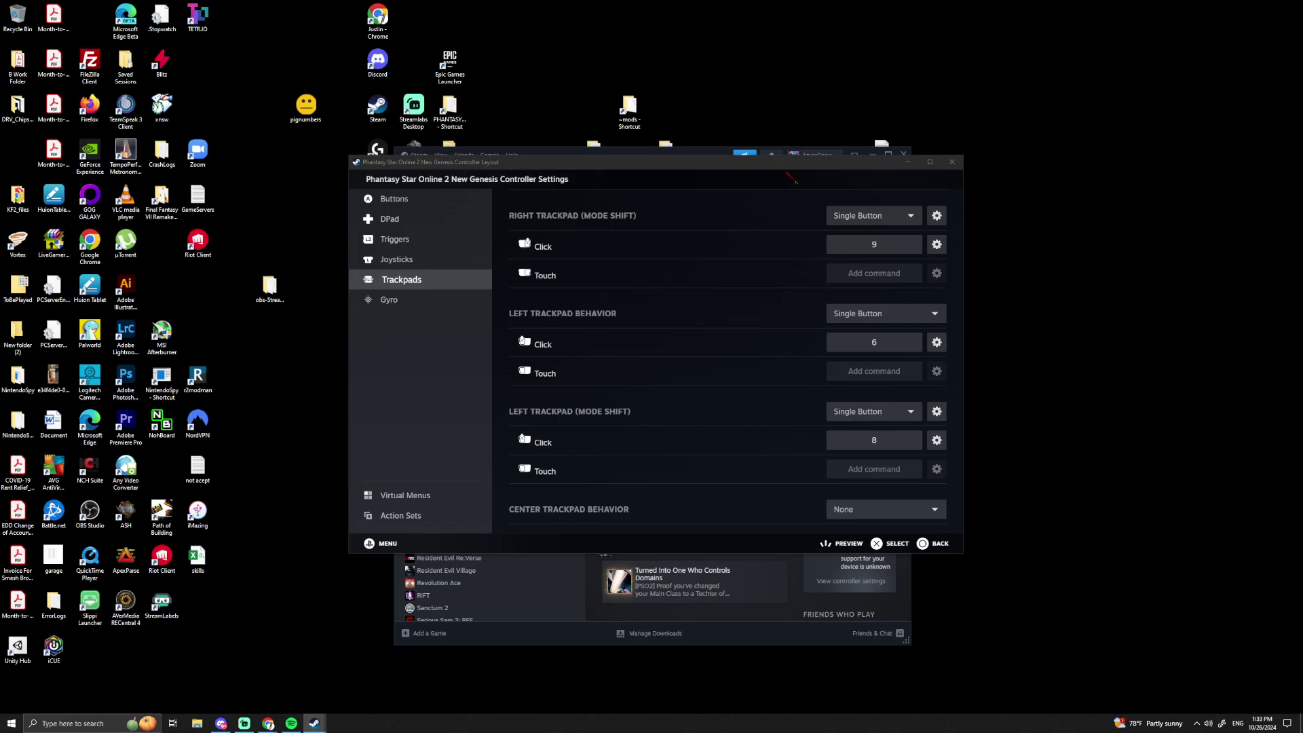
drag(788, 175, 822, 156)
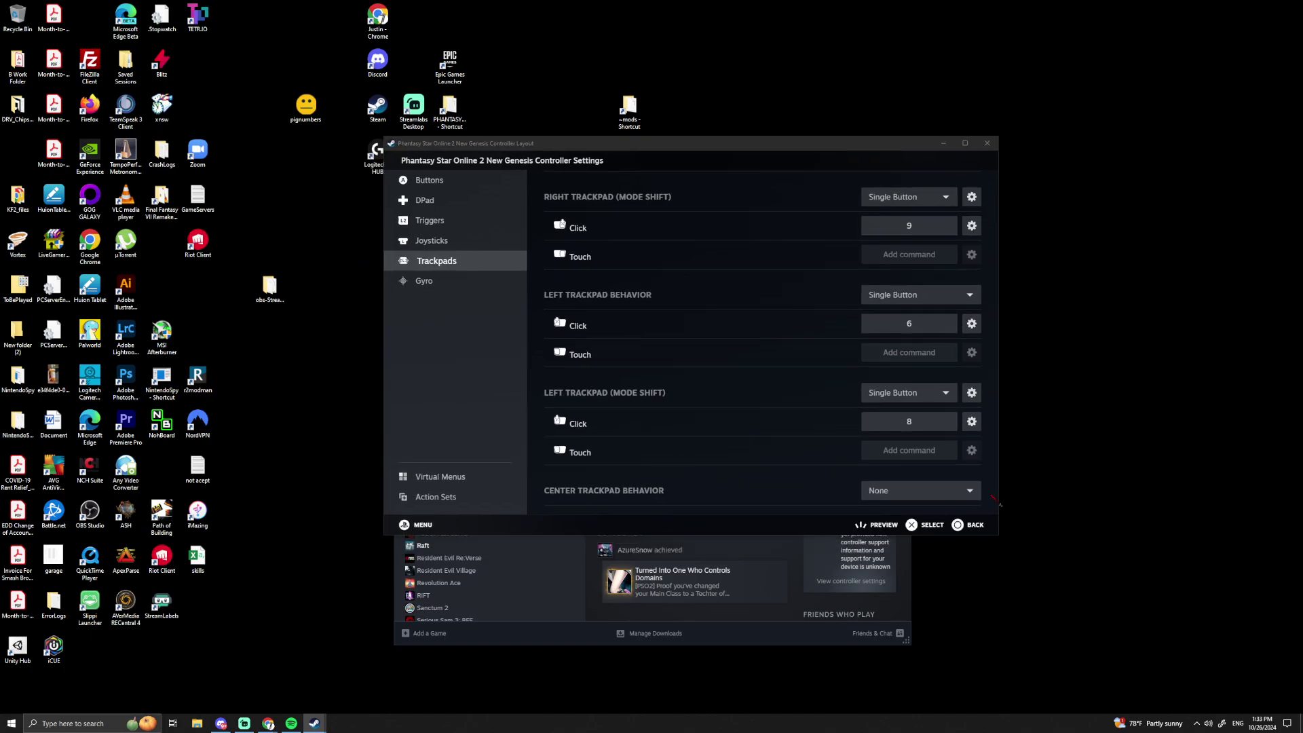